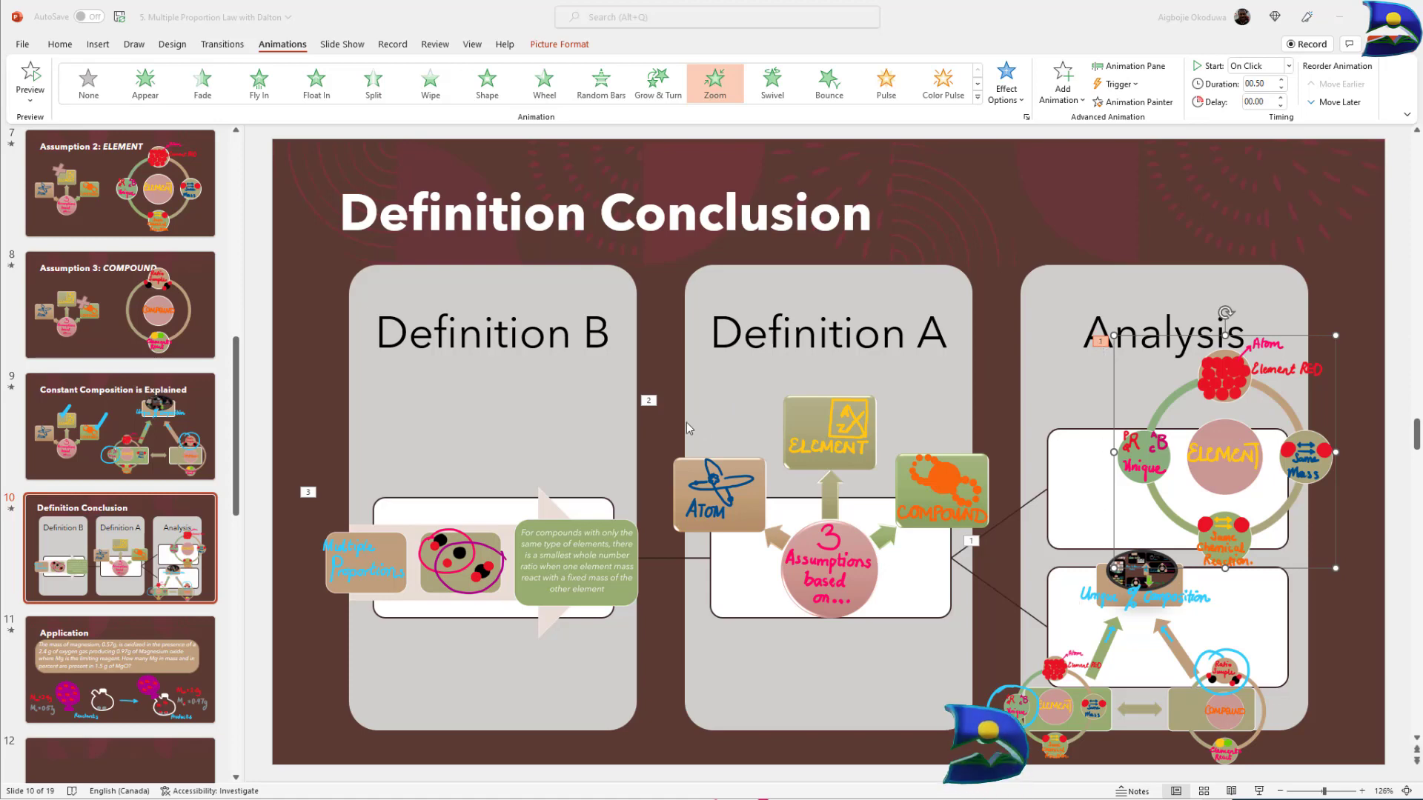
Open the Animation Pane beside the Definition Conclusion slide.
{"action": "left_click", "coordinate": [1145, 72]}
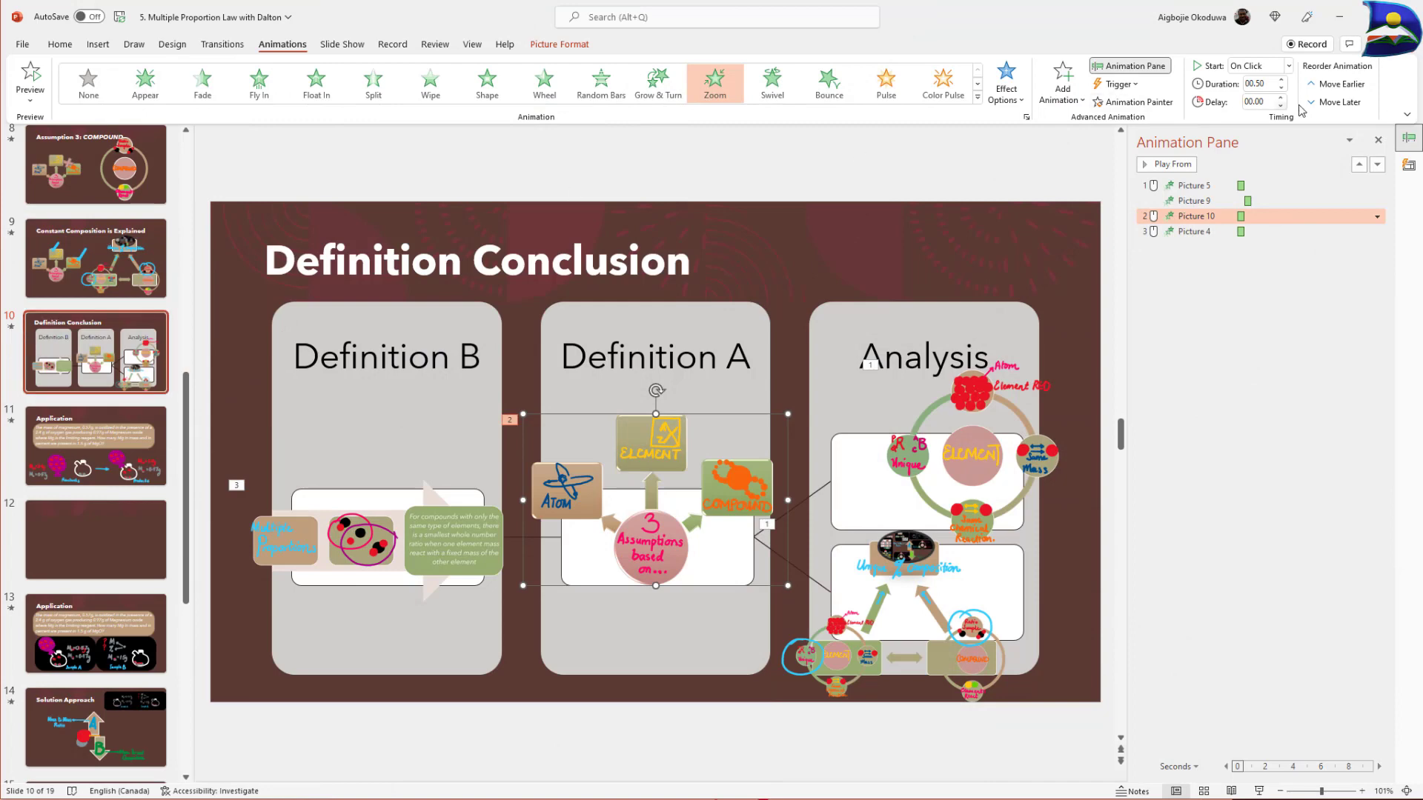
{"action": "left_click", "coordinate": [1179, 191]}
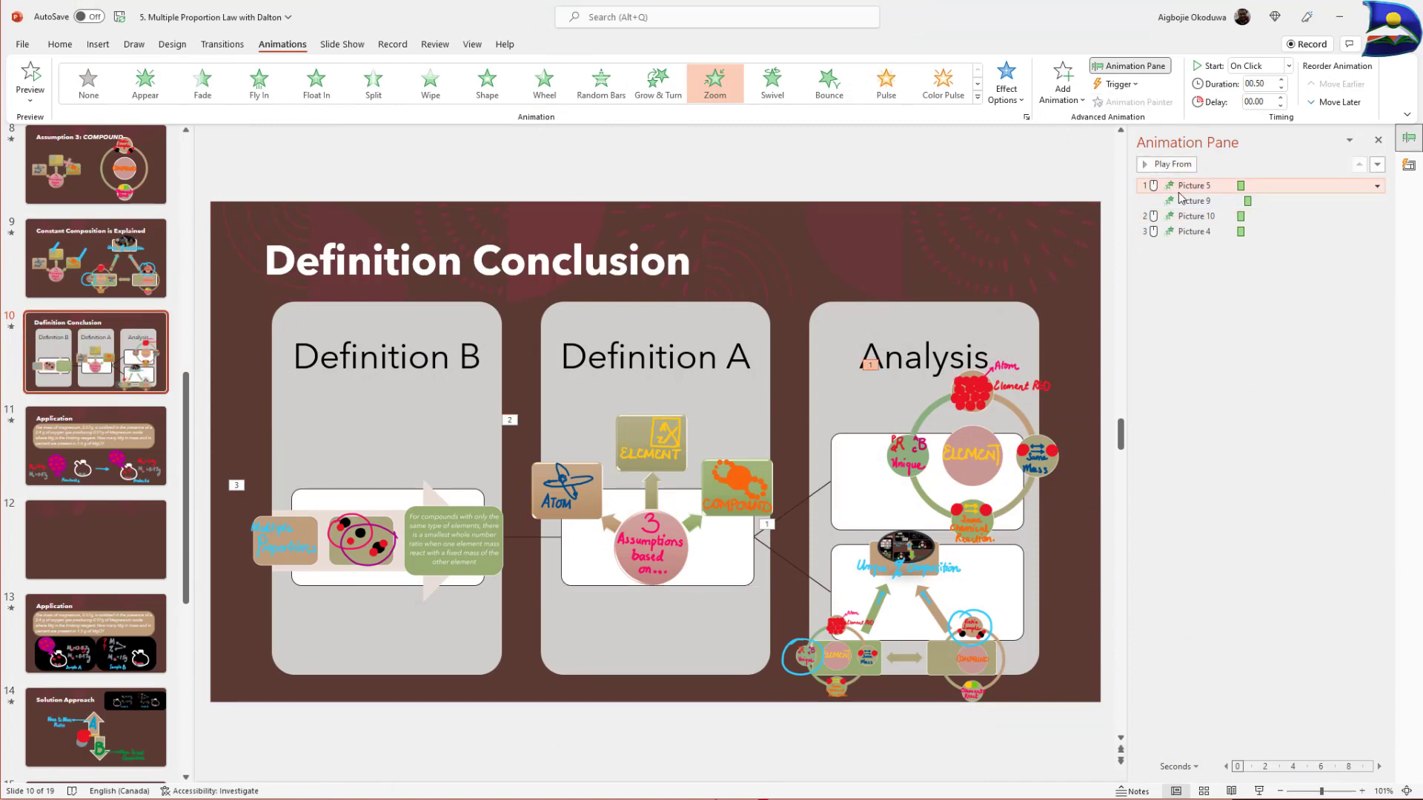
{"action": "left_click", "coordinate": [12, 327]}
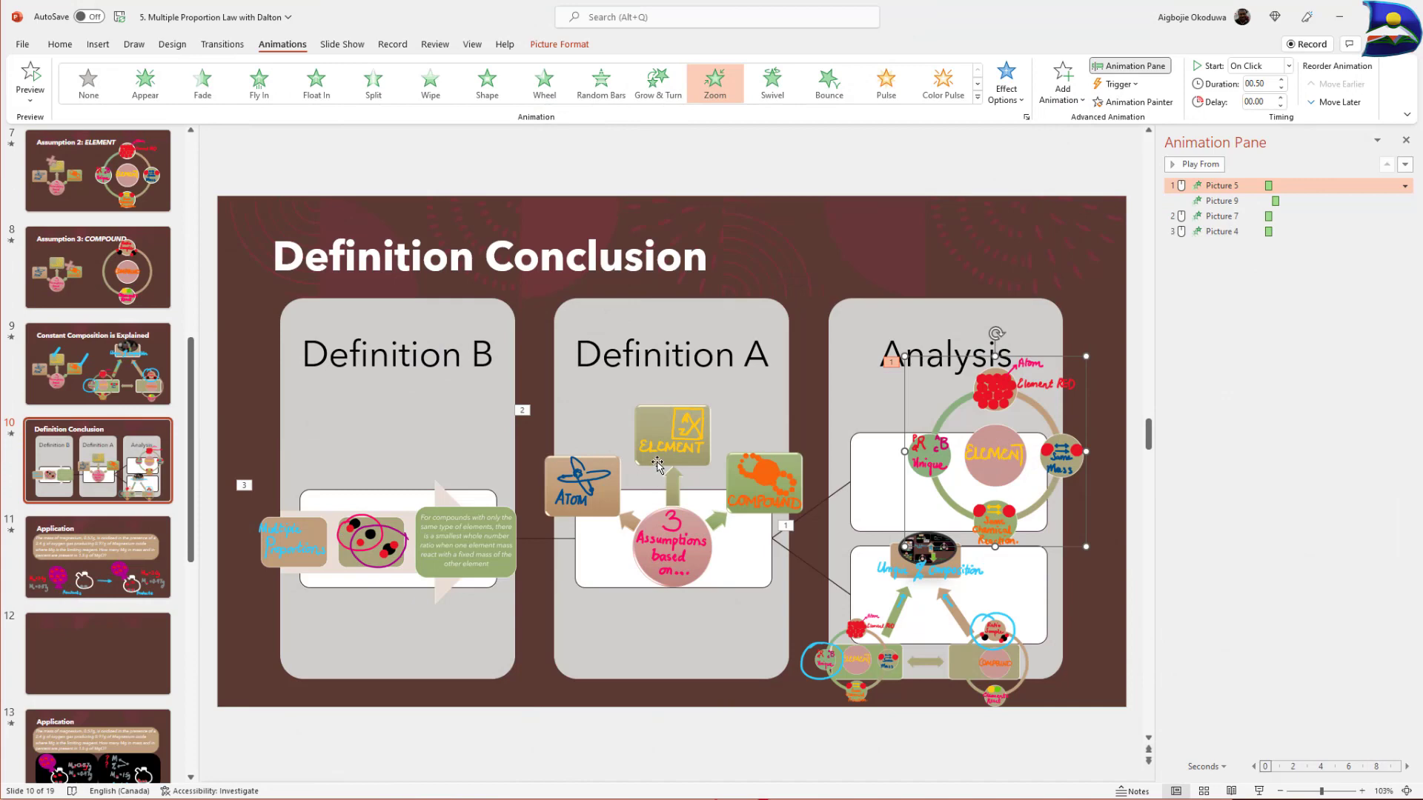
{"action": "left_click", "coordinate": [675, 467]}
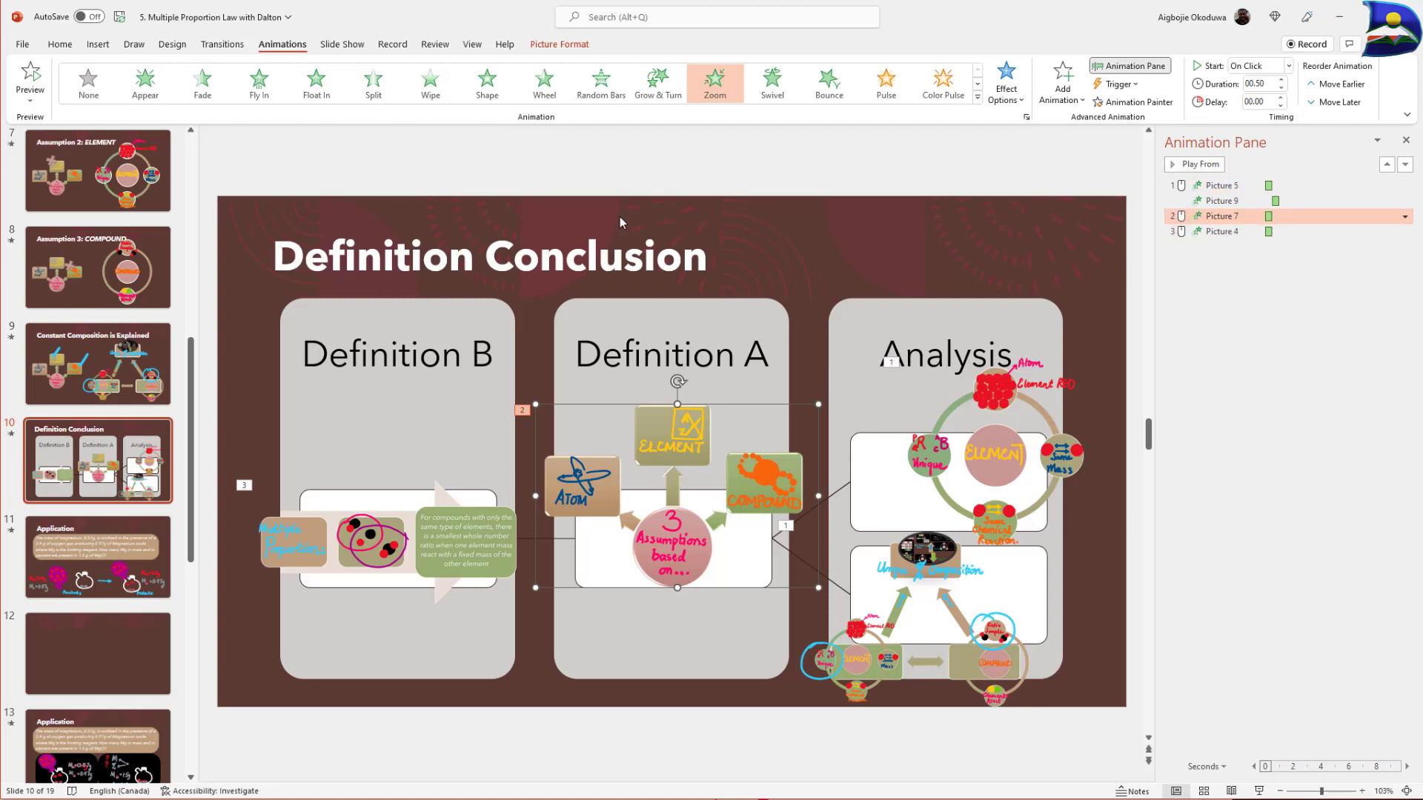
{"action": "left_click", "coordinate": [593, 159]}
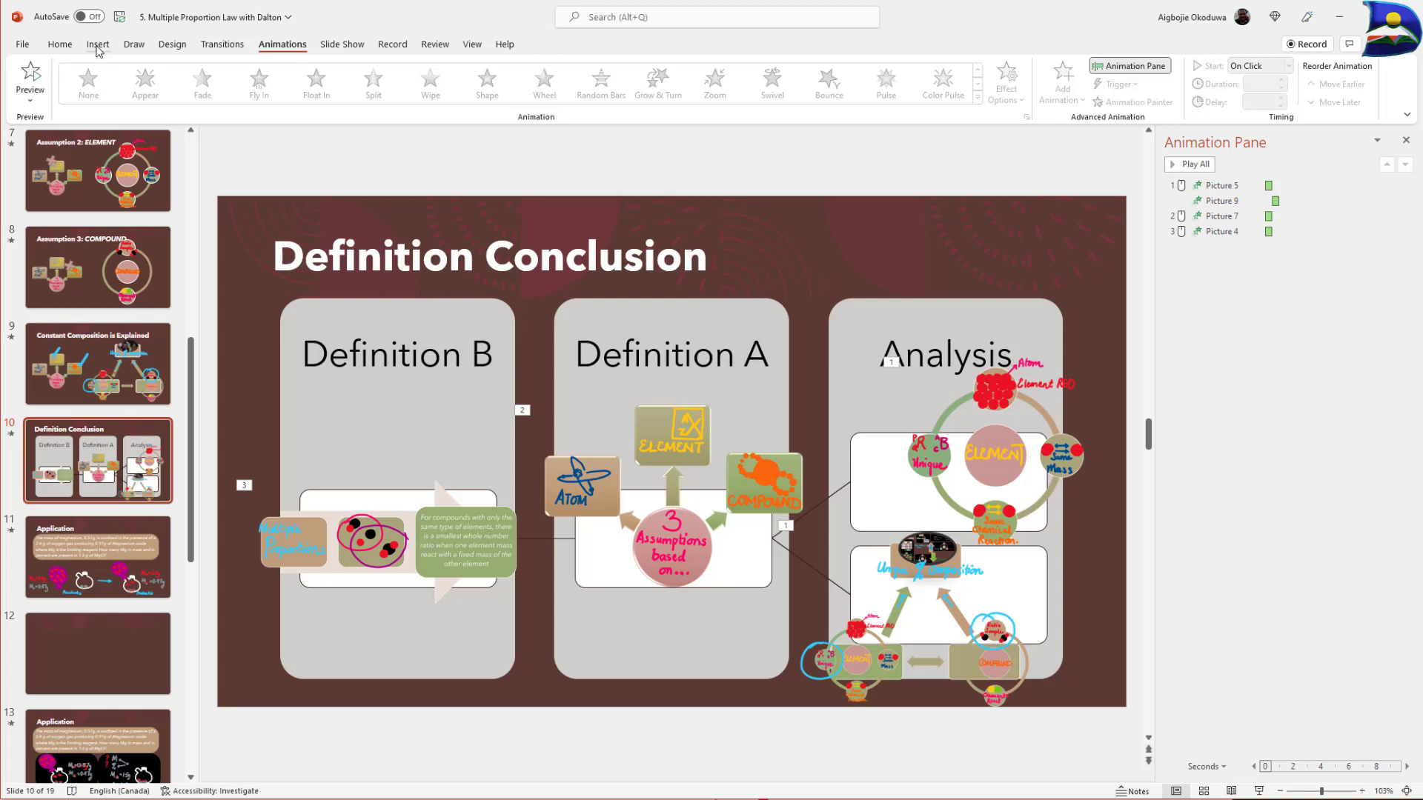
Insert the Conservation of Mass image from this device onto the Definition Conclusion slide.
{"action": "left_click", "coordinate": [97, 46]}
{"action": "left_click", "coordinate": [115, 96]}
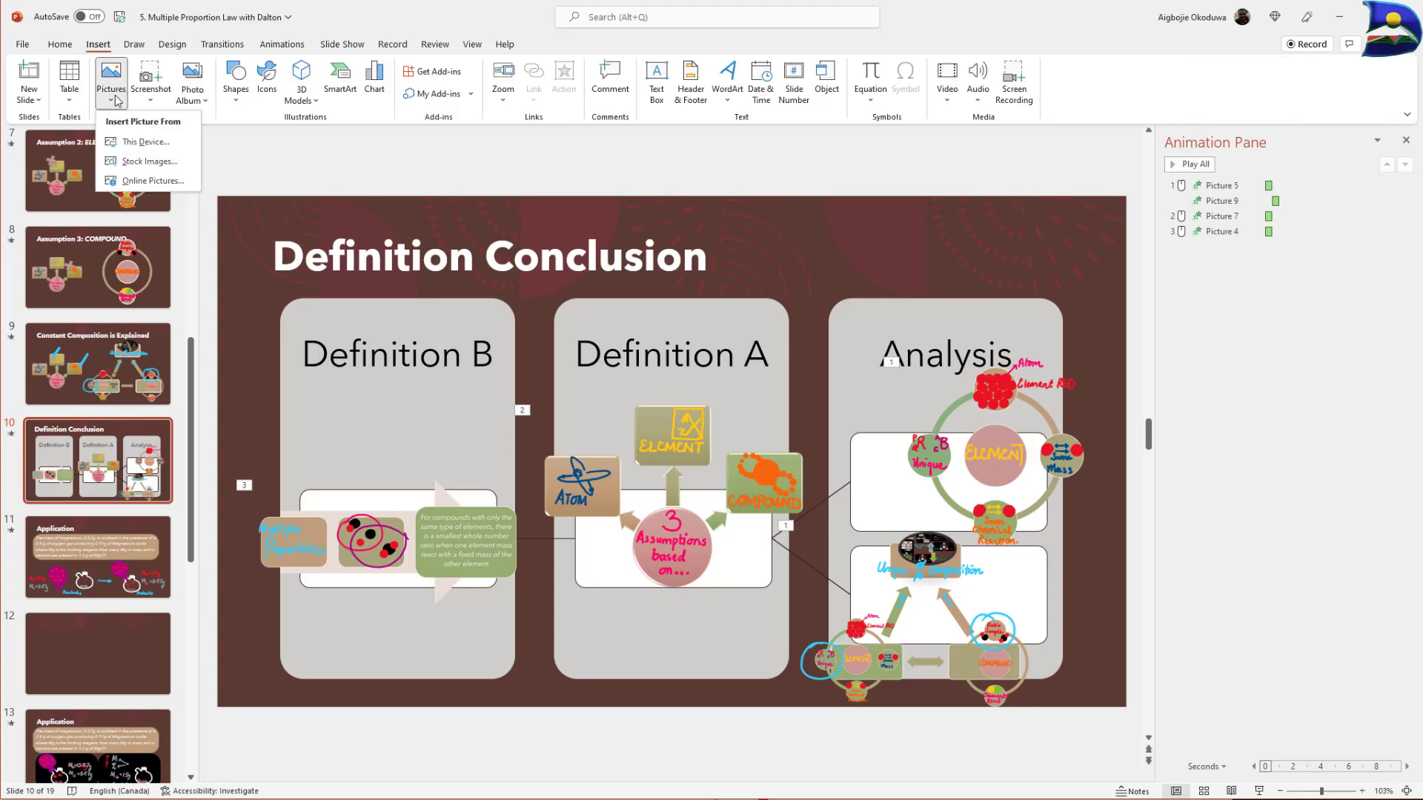
{"action": "left_click", "coordinate": [137, 146]}
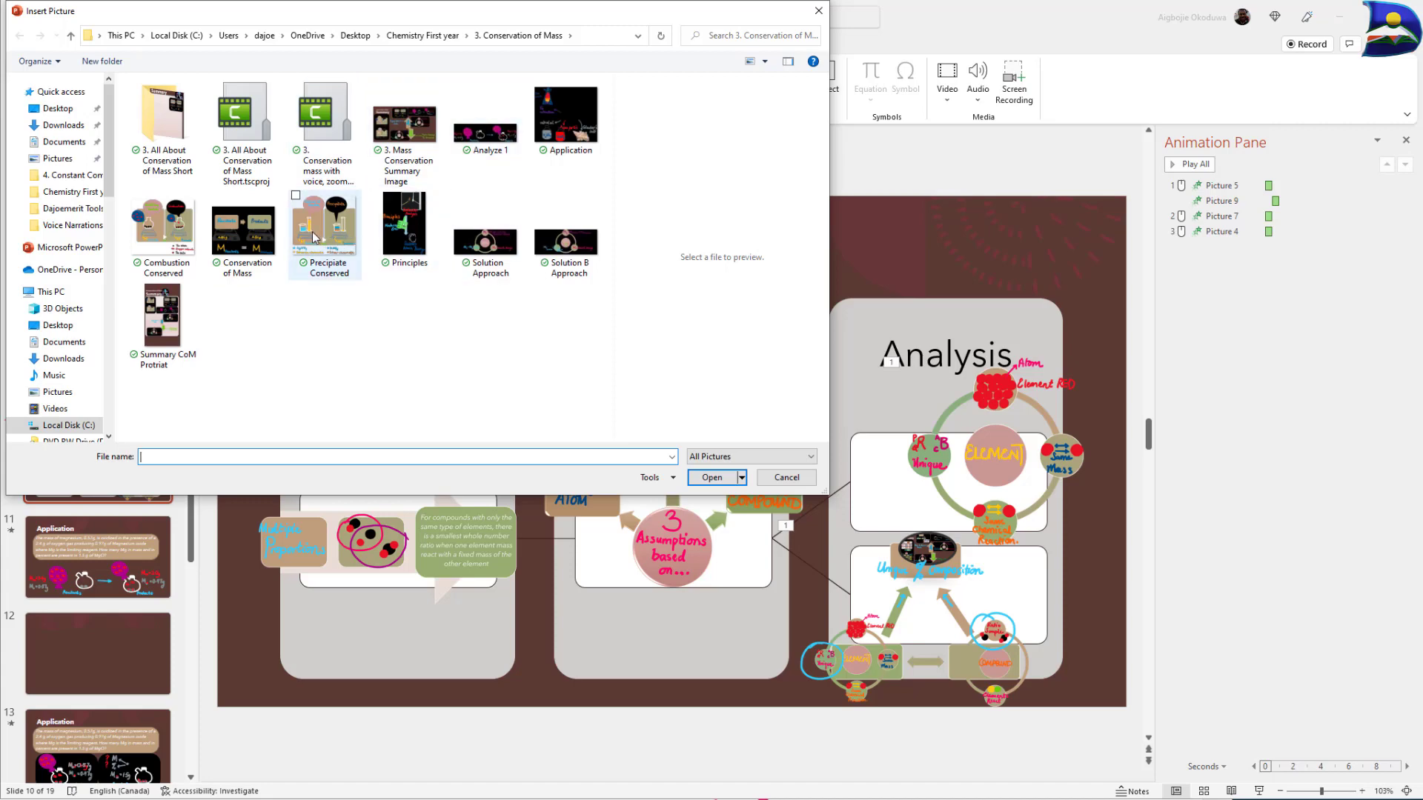
{"action": "left_click", "coordinate": [215, 198]}
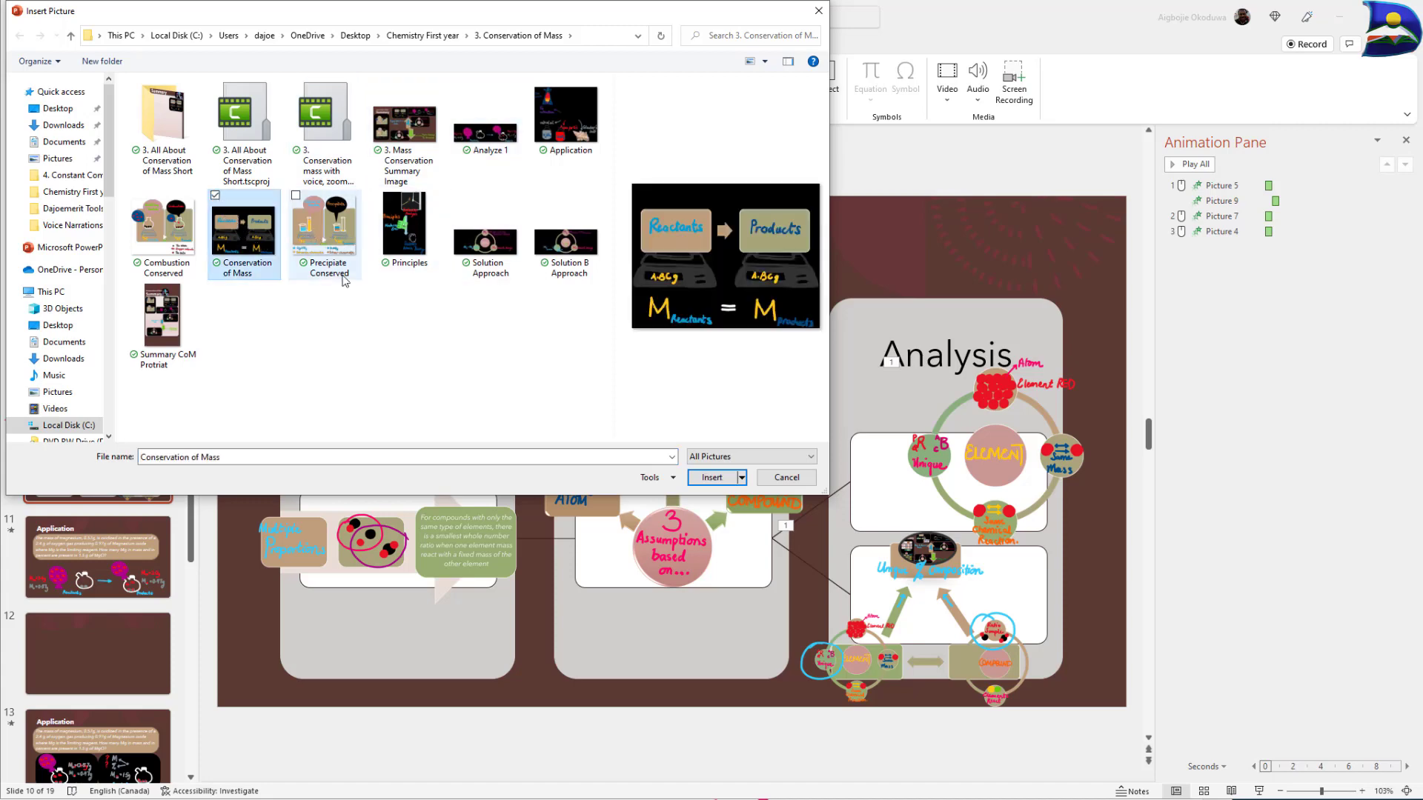
{"action": "left_click", "coordinate": [710, 478]}
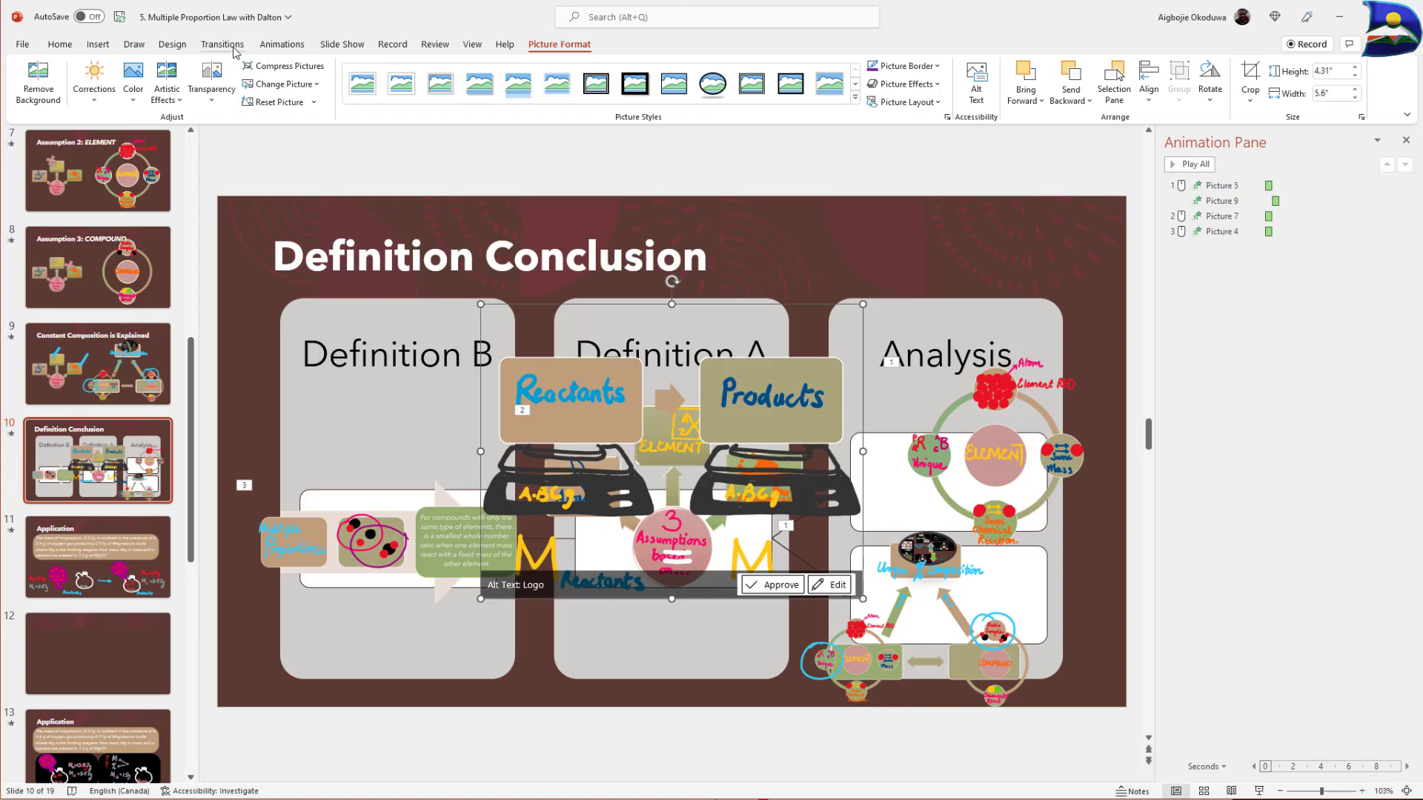
Give the Reactants/Products picture a Zoom entrance, make Picture 10 second, and remove Picture 7's animation.
{"action": "left_click", "coordinate": [282, 44]}
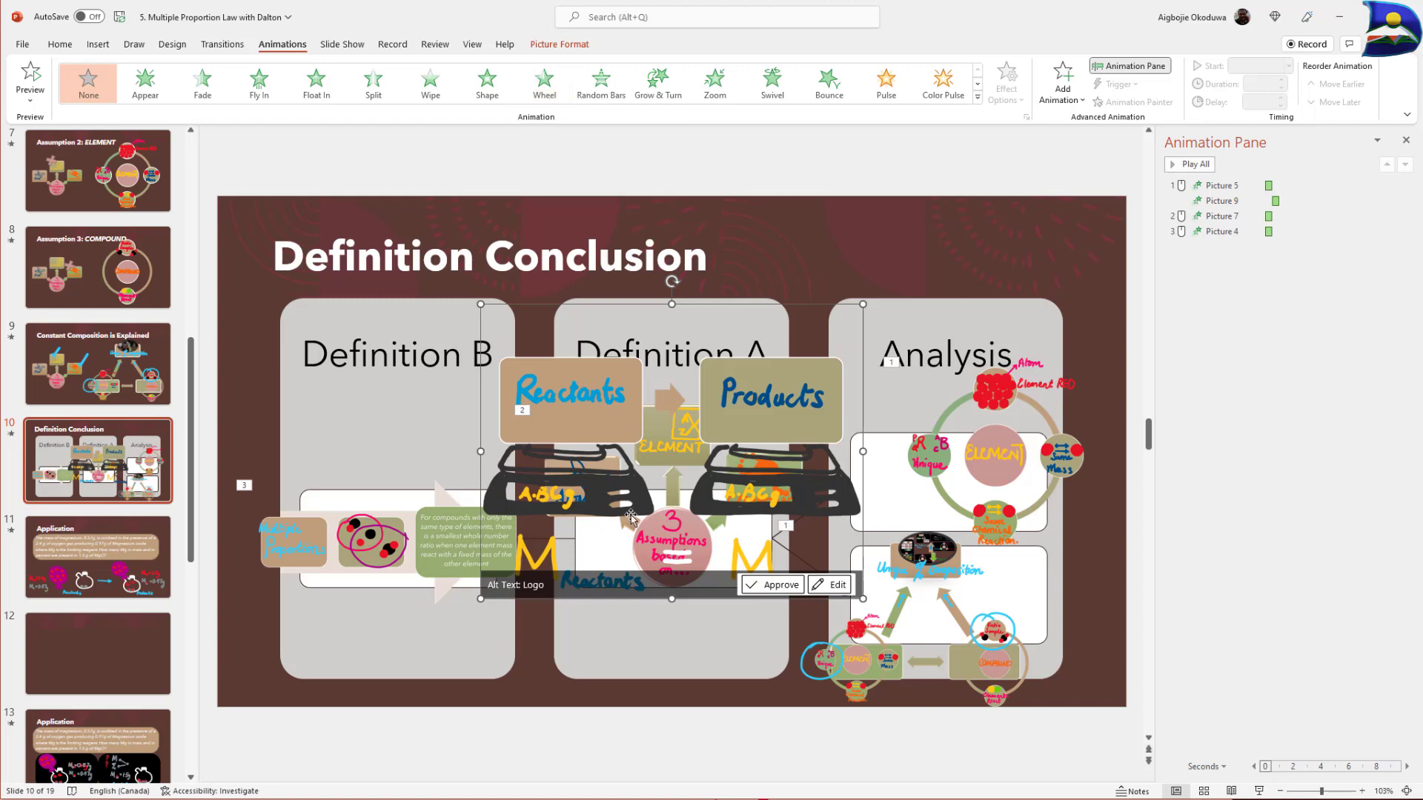
{"action": "left_click", "coordinate": [1216, 218]}
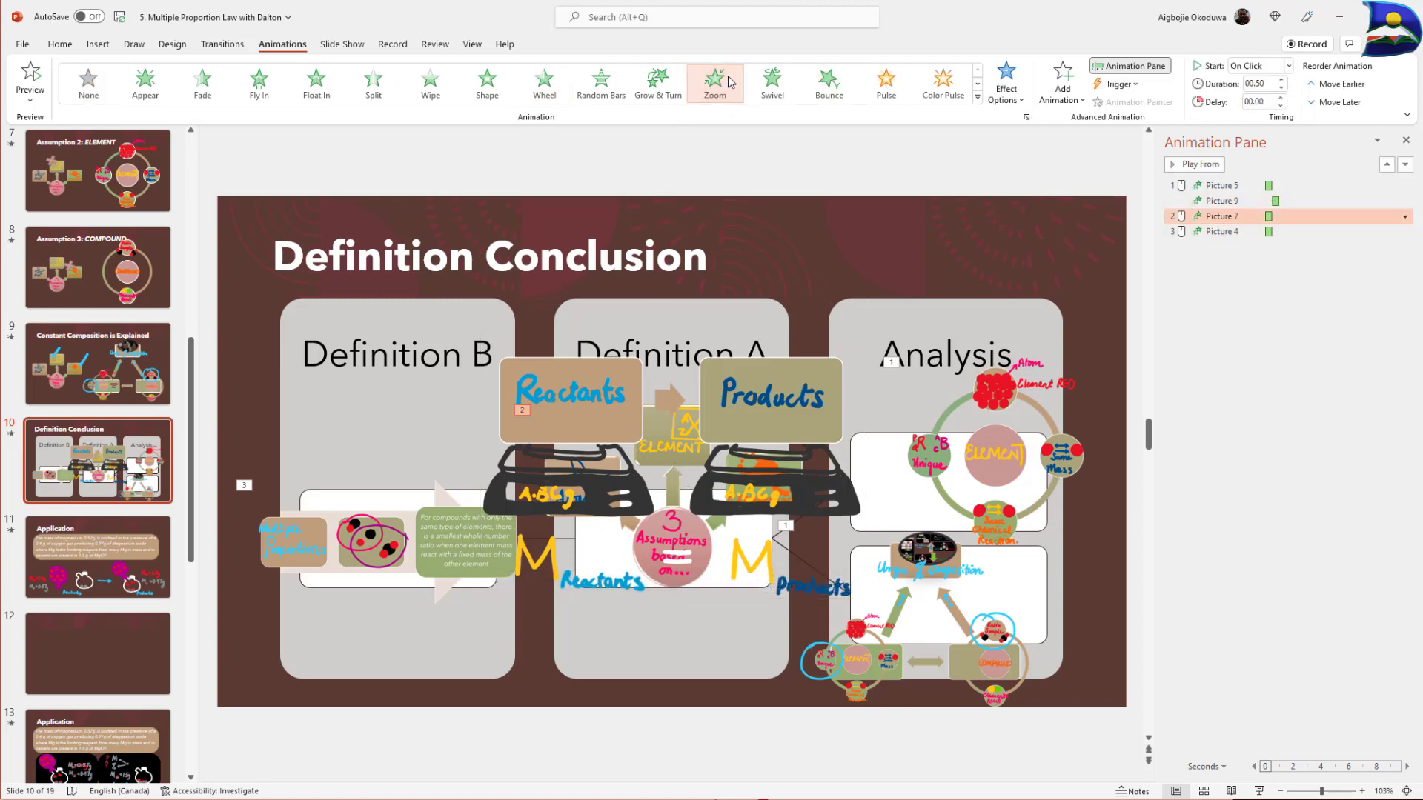
{"action": "left_click", "coordinate": [589, 407]}
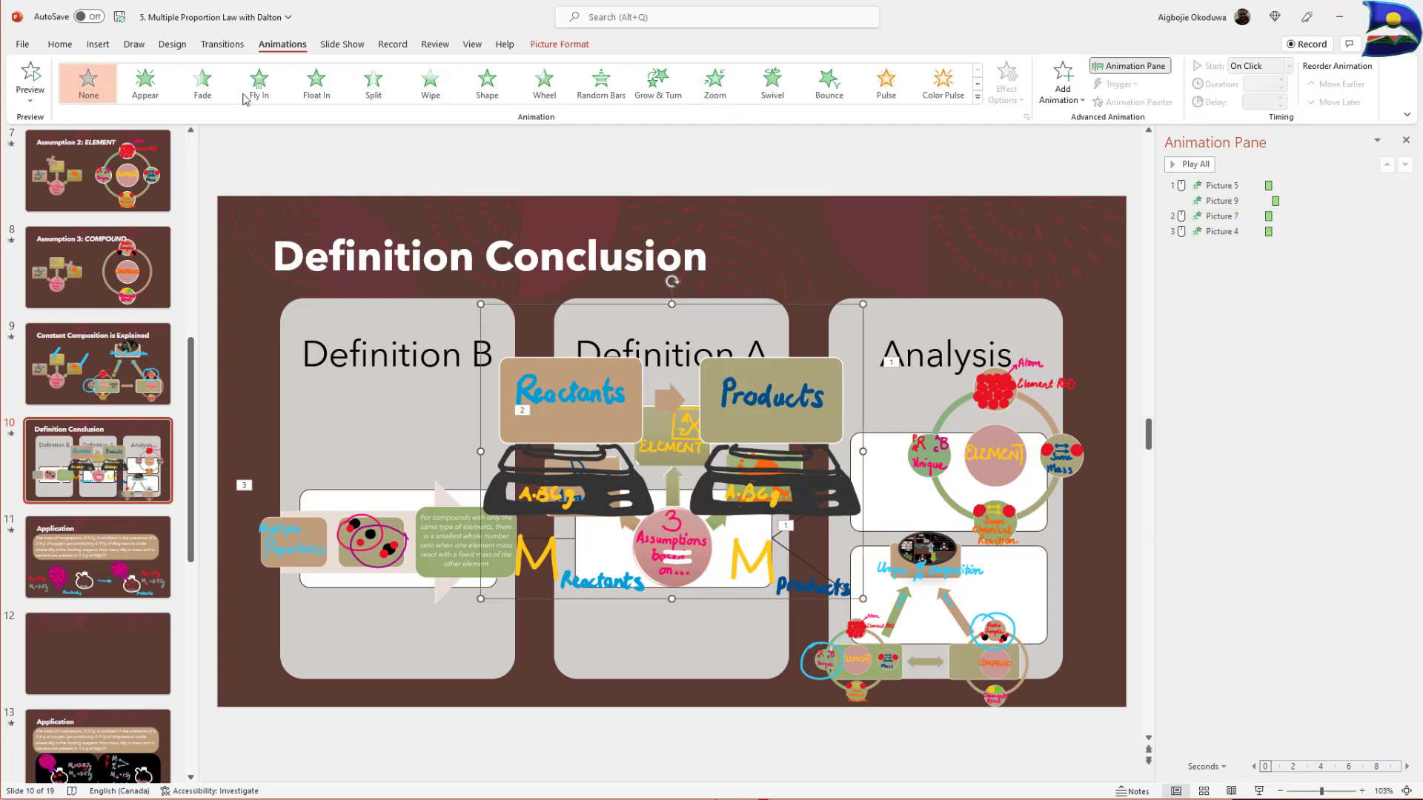
{"action": "left_click", "coordinate": [716, 83]}
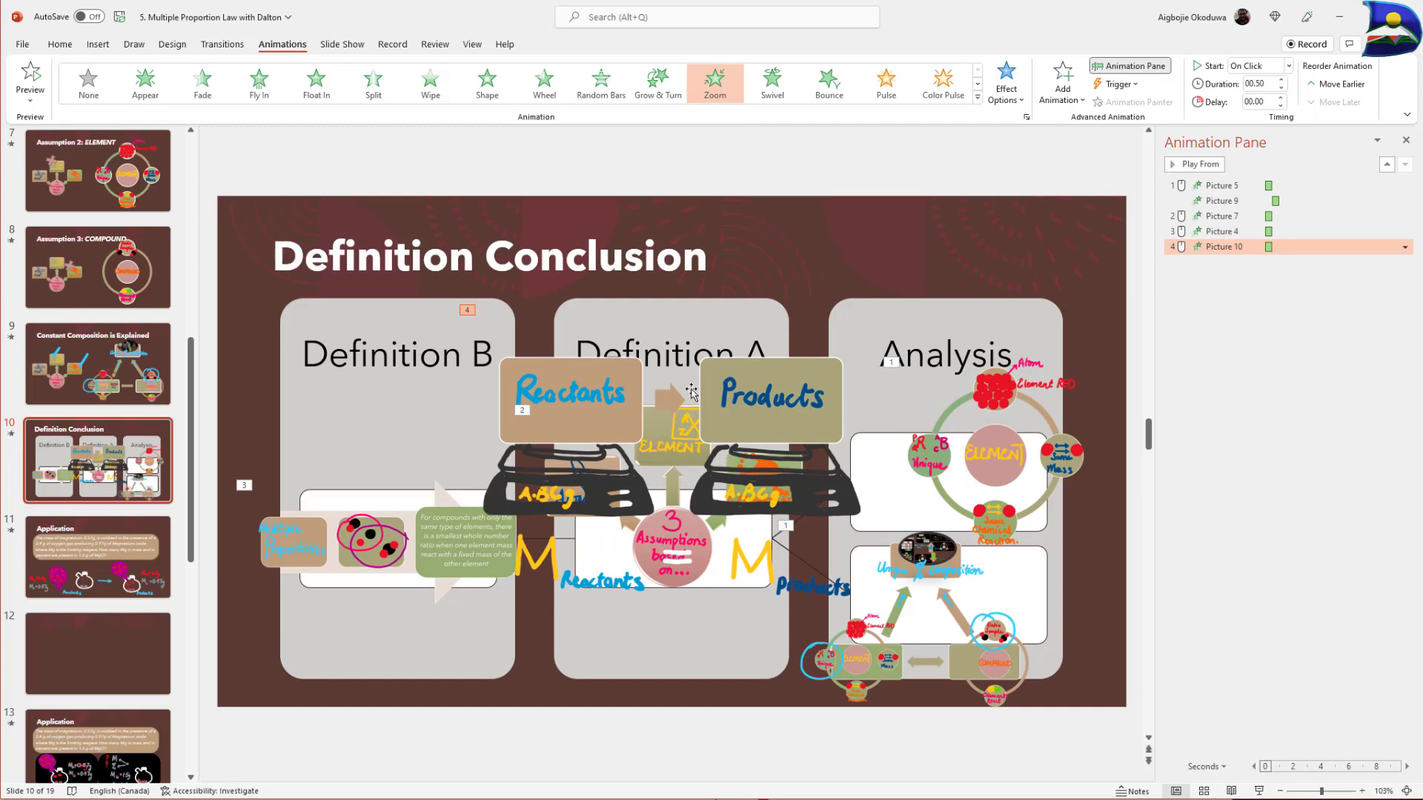
{"action": "left_click_drag", "start_coordinate": [1203, 251], "coordinate": [1213, 218]}
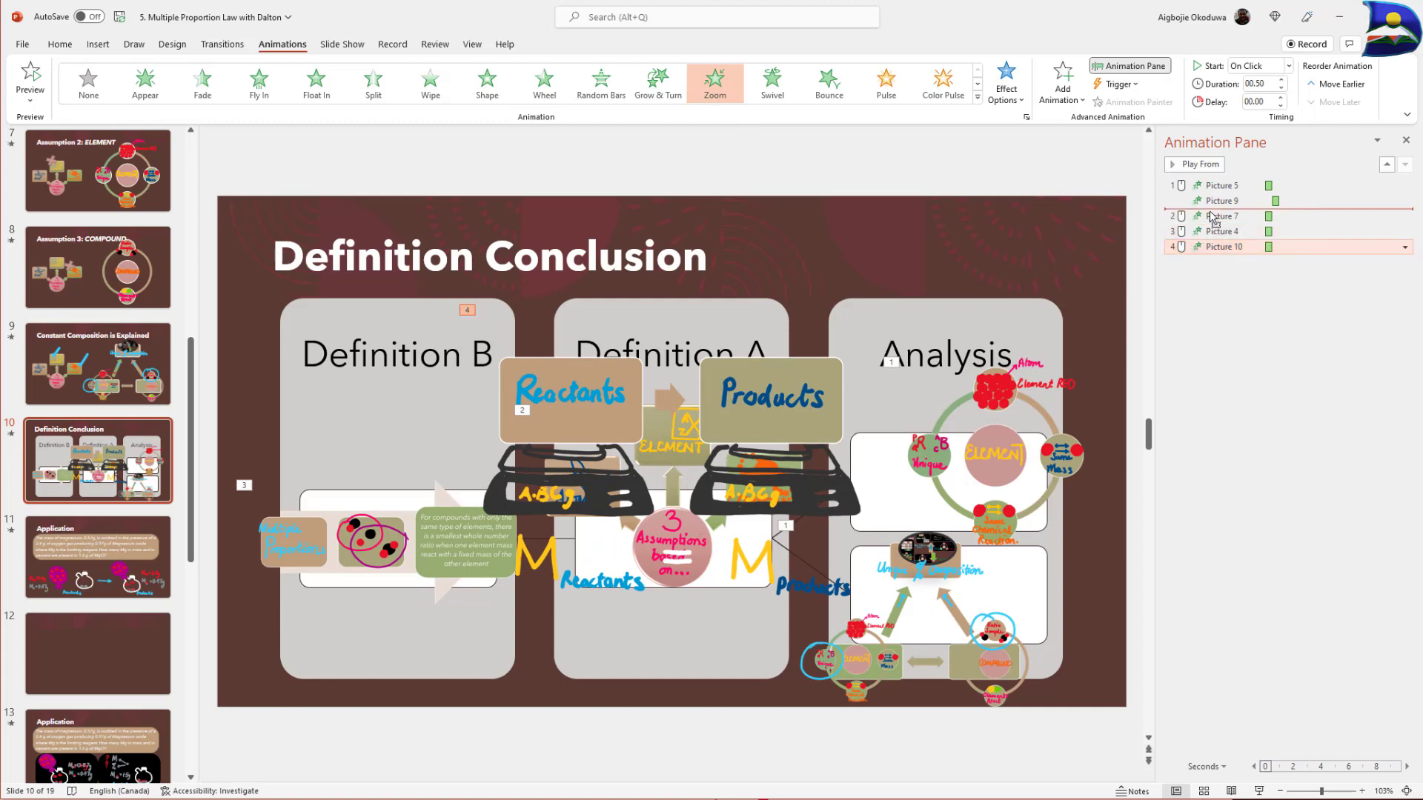
{"action": "left_click_drag", "start_coordinate": [1213, 219], "coordinate": [1213, 219]}
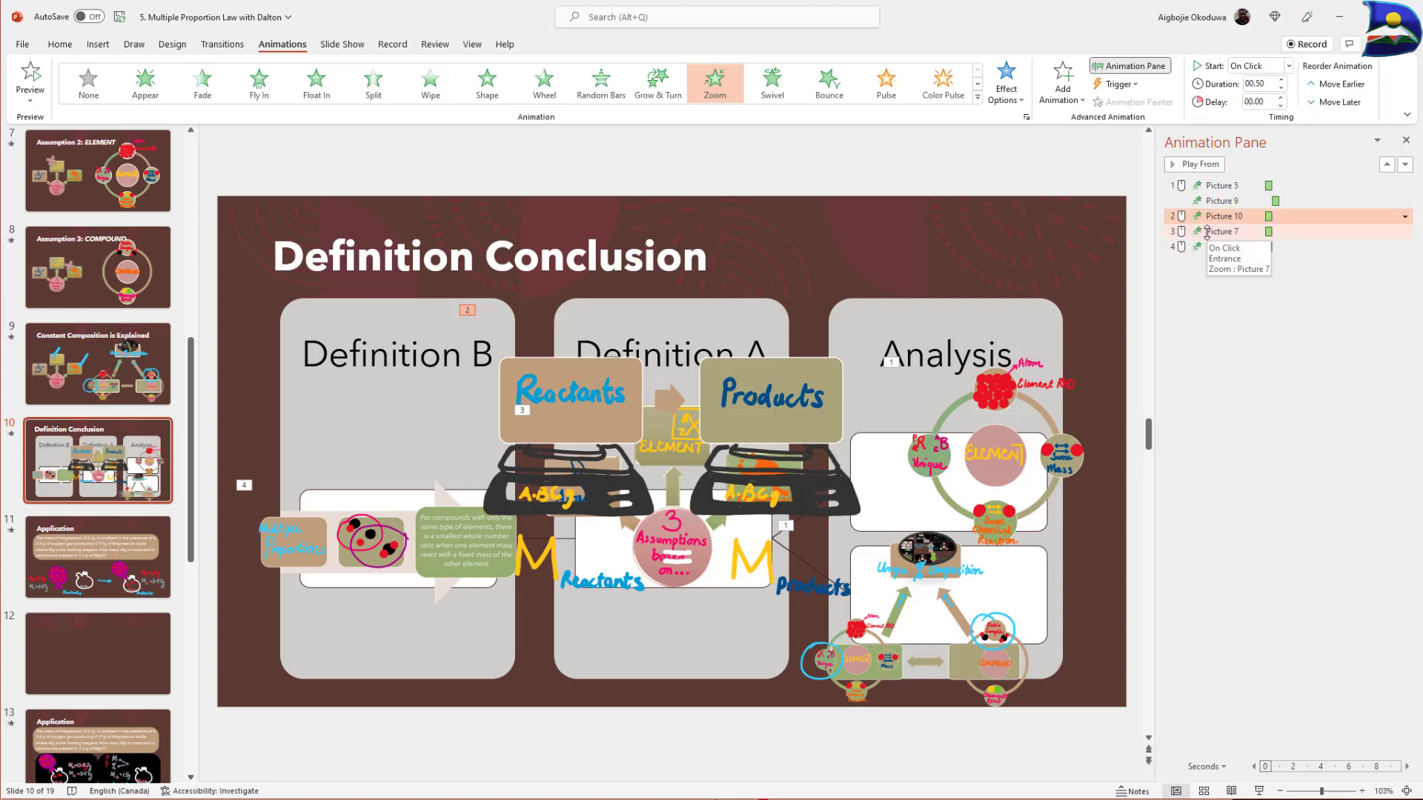
{"action": "left_click", "coordinate": [1200, 232]}
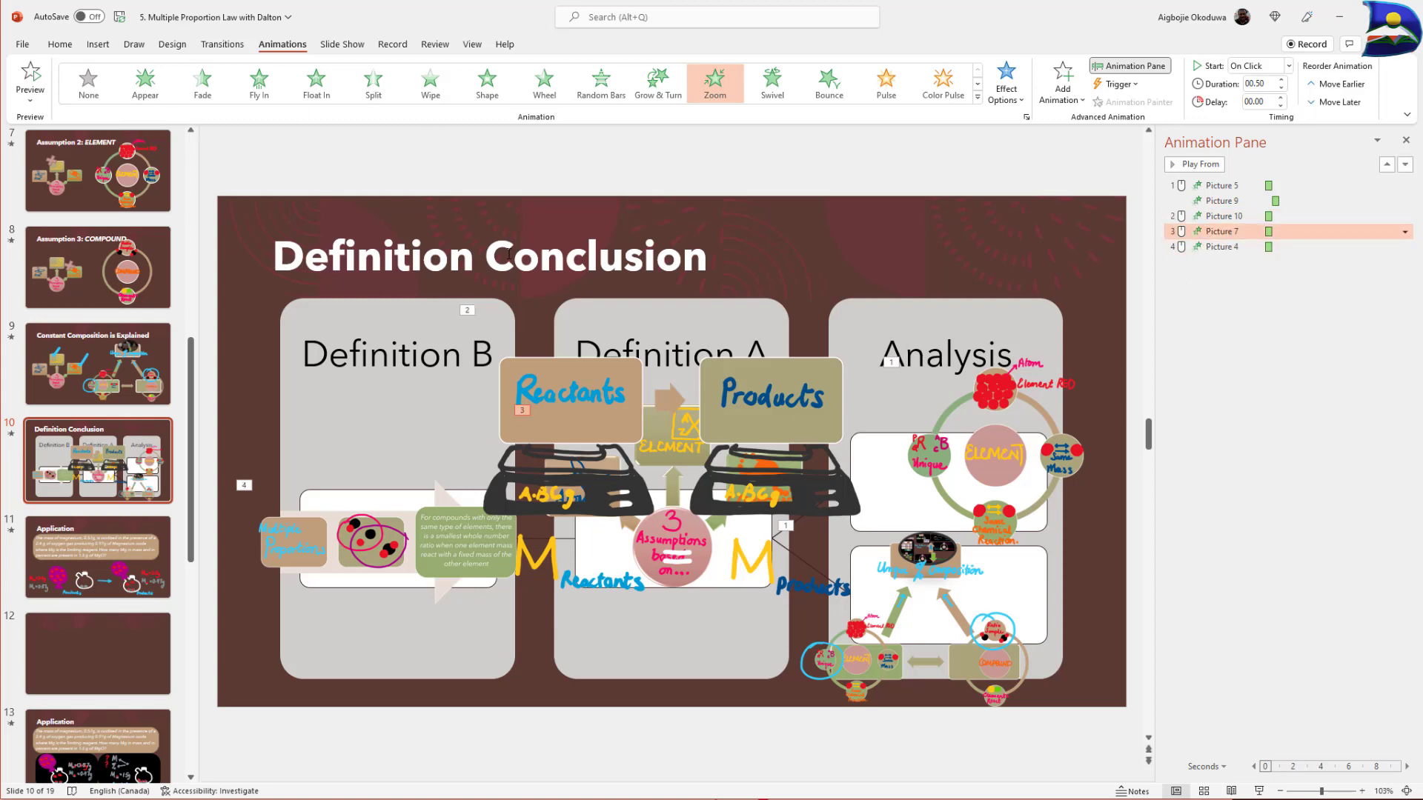
{"action": "left_click", "coordinate": [88, 83]}
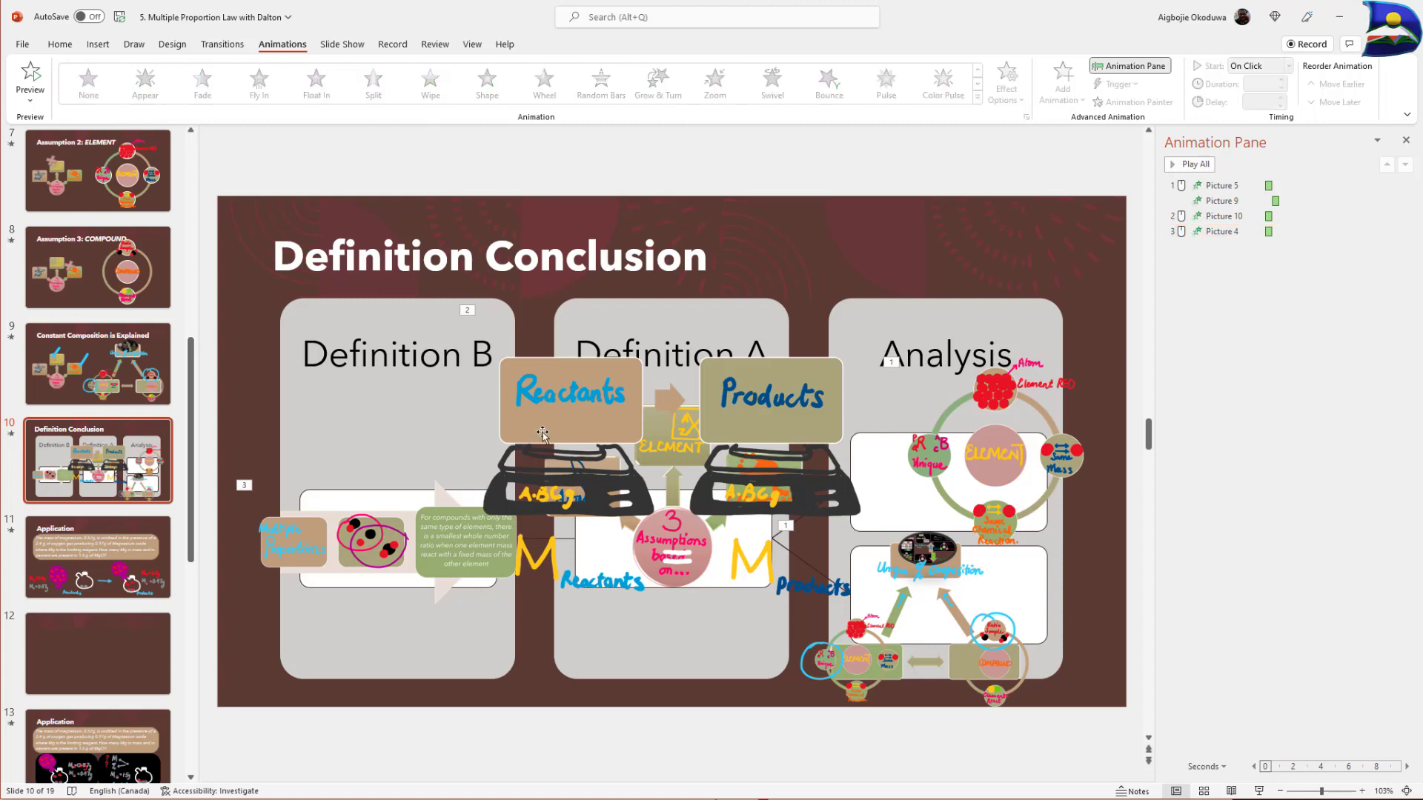
Shrink the Reactants/Products picture and shift it slightly right.
{"action": "left_click", "coordinate": [619, 417]}
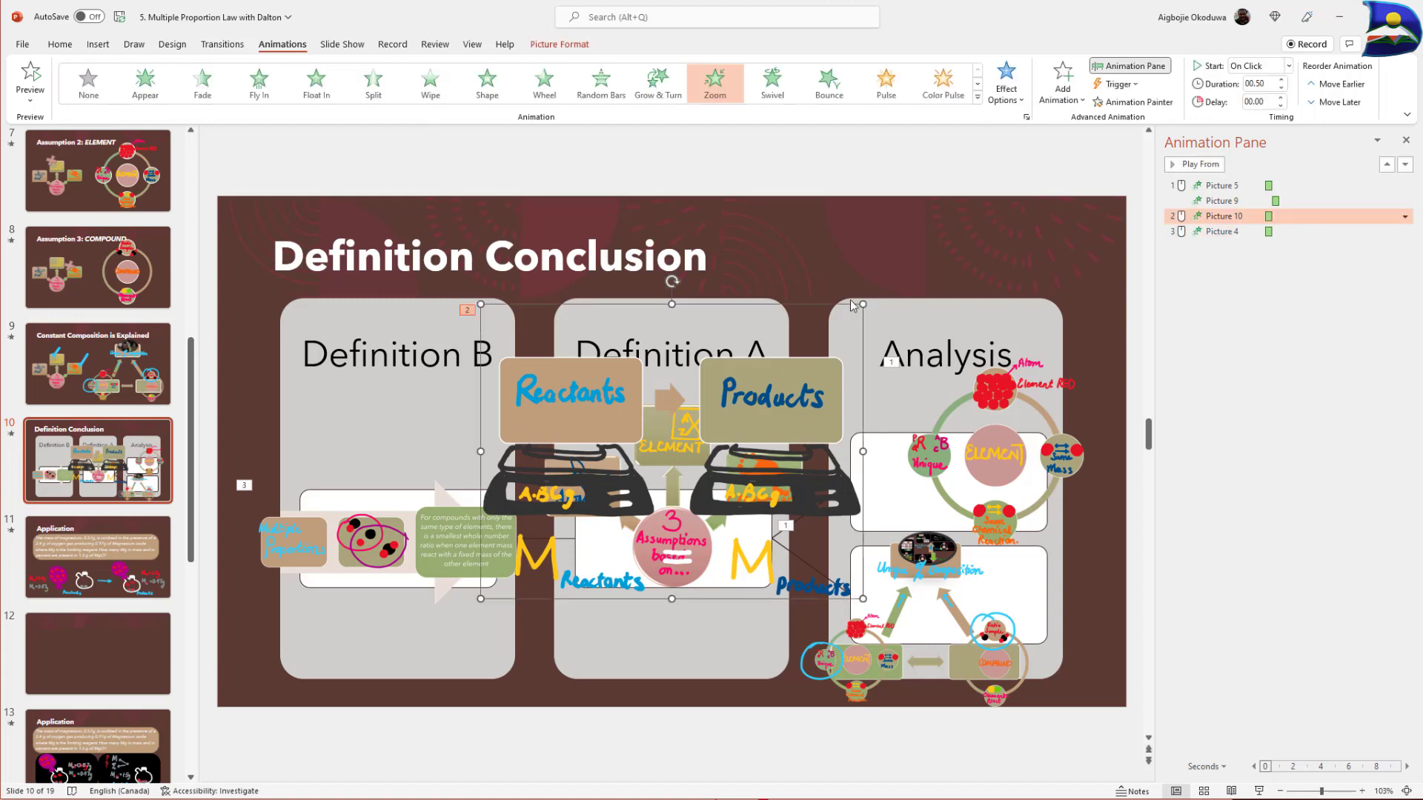
{"action": "left_click_drag", "start_coordinate": [863, 304], "coordinate": [726, 443]}
{"action": "left_click_drag", "start_coordinate": [604, 454], "coordinate": [639, 537]}
Delete the Element/Atom/Compound diagram and drag the Reactants/Products picture up into its spot.
{"action": "left_click", "coordinate": [656, 435]}
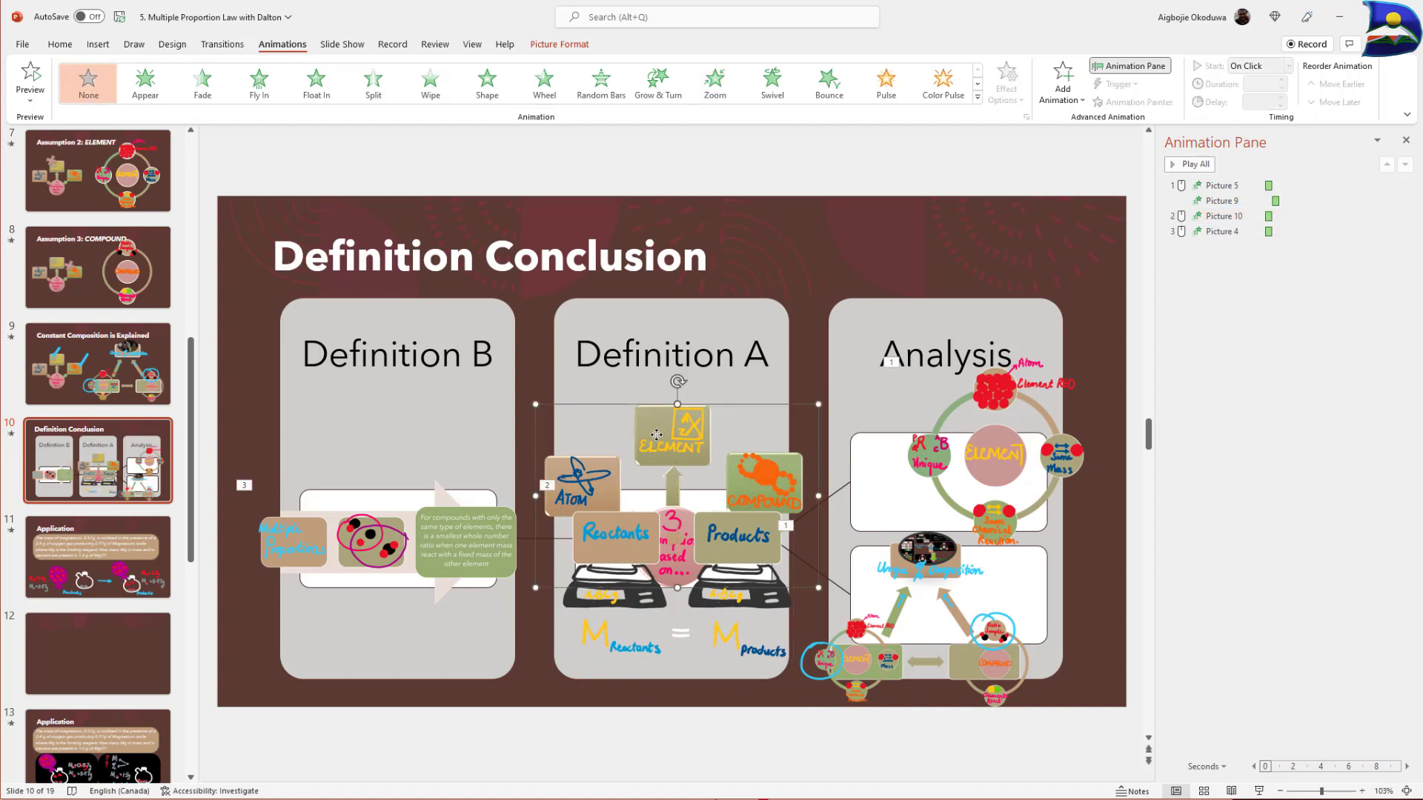
{"action": "key", "text": "Delete"}
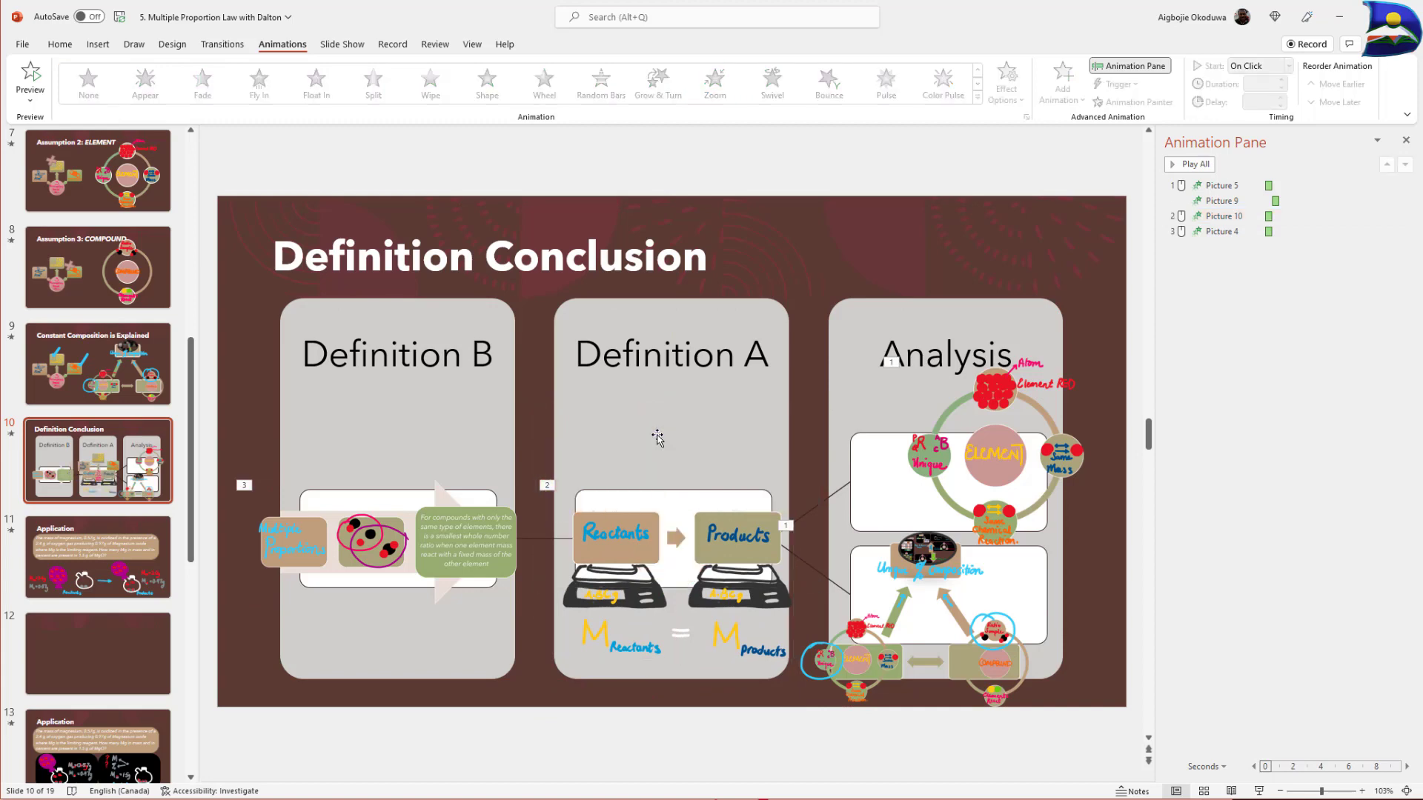
{"action": "left_click_drag", "start_coordinate": [636, 548], "coordinate": [632, 463]}
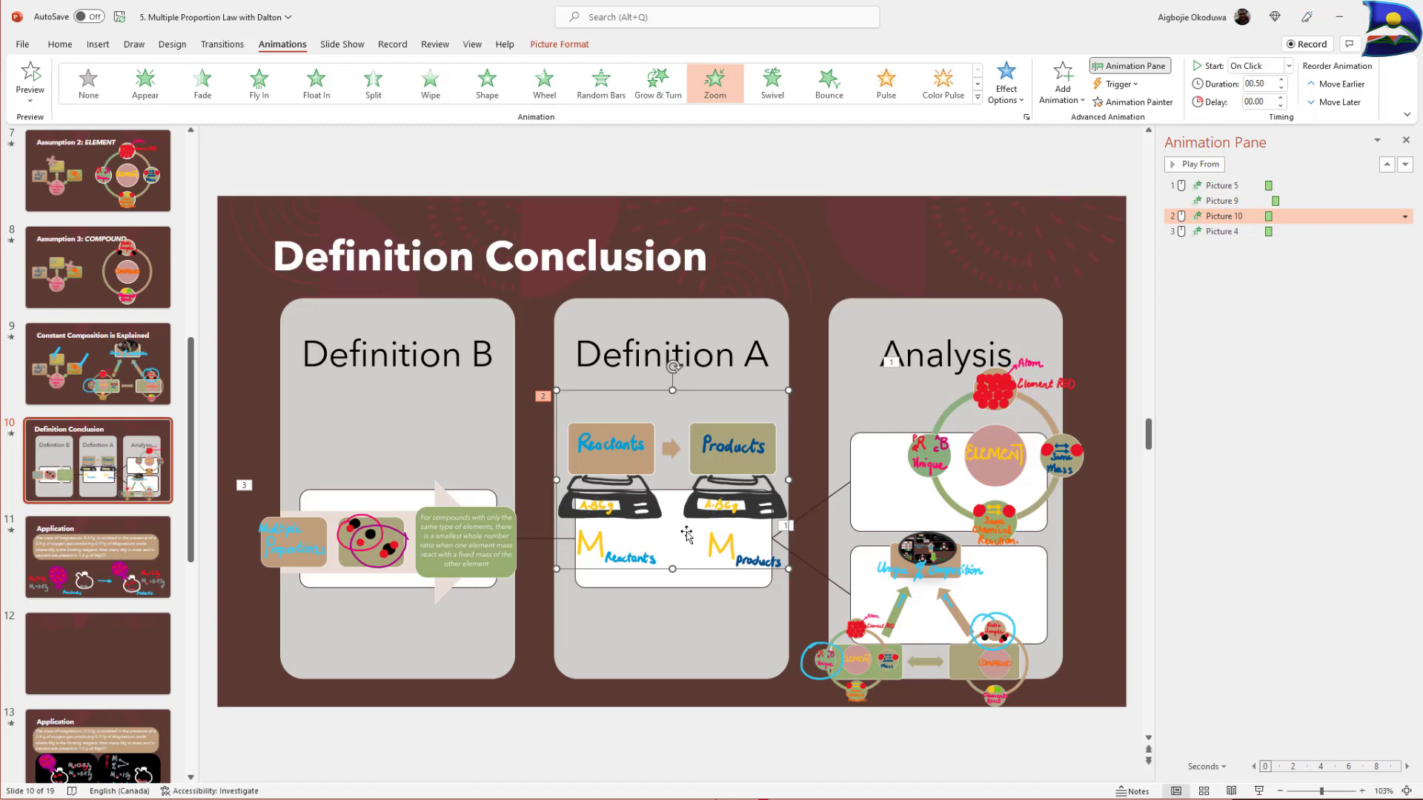
Change the Definition A picture to '5 Three Assumption overview' from the Chemistry First year folder.
{"action": "right_click", "coordinate": [675, 485]}
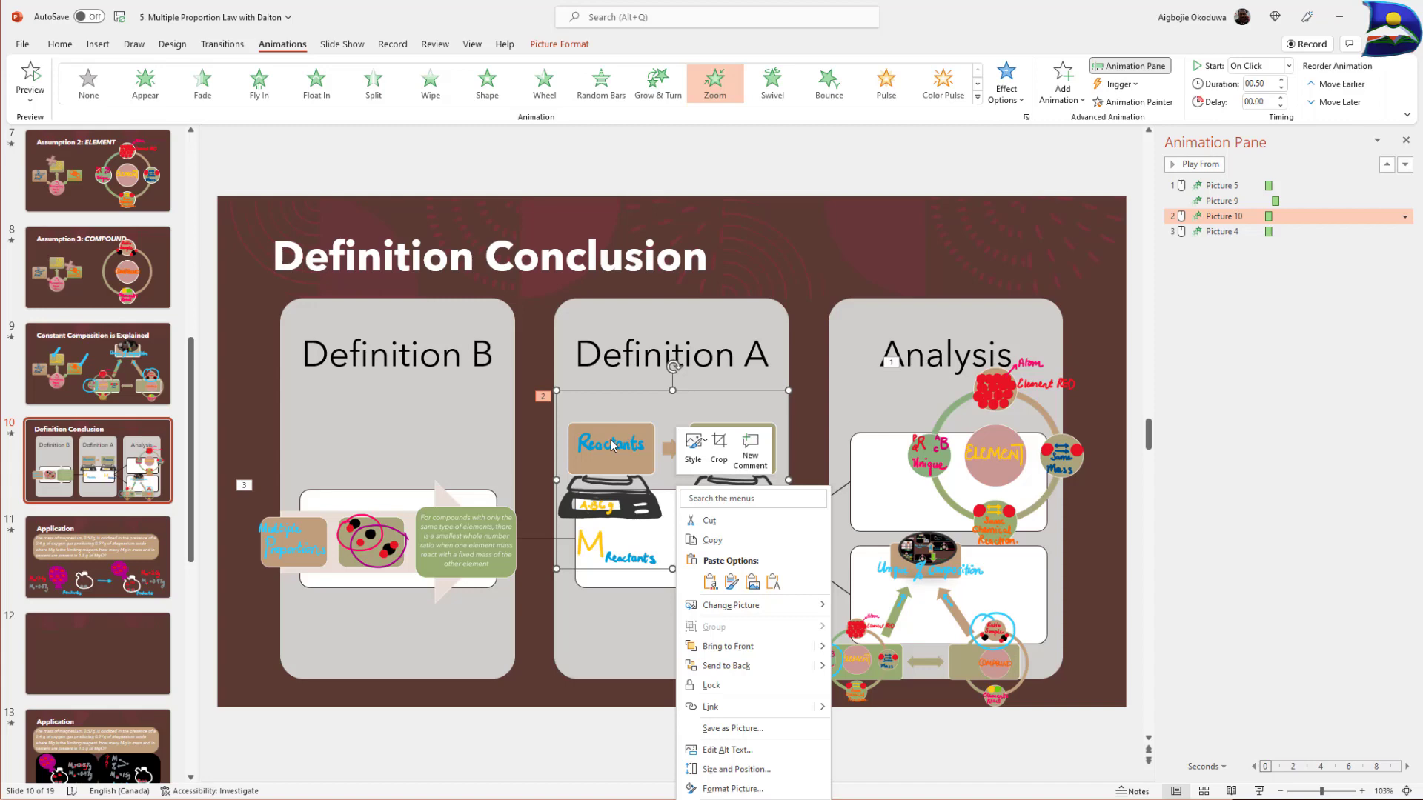
{"action": "mouse_move", "coordinate": [736, 612]}
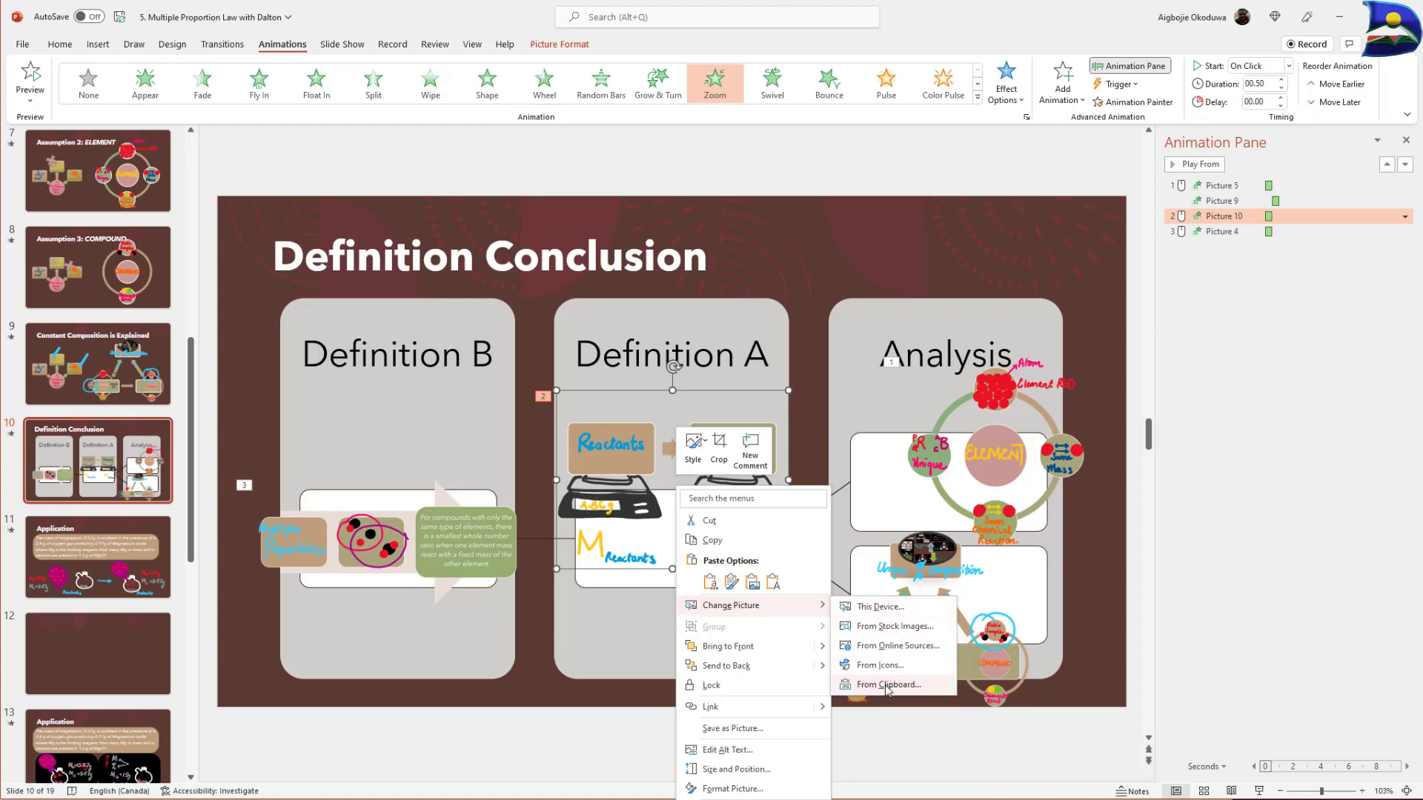
{"action": "left_click", "coordinate": [881, 607]}
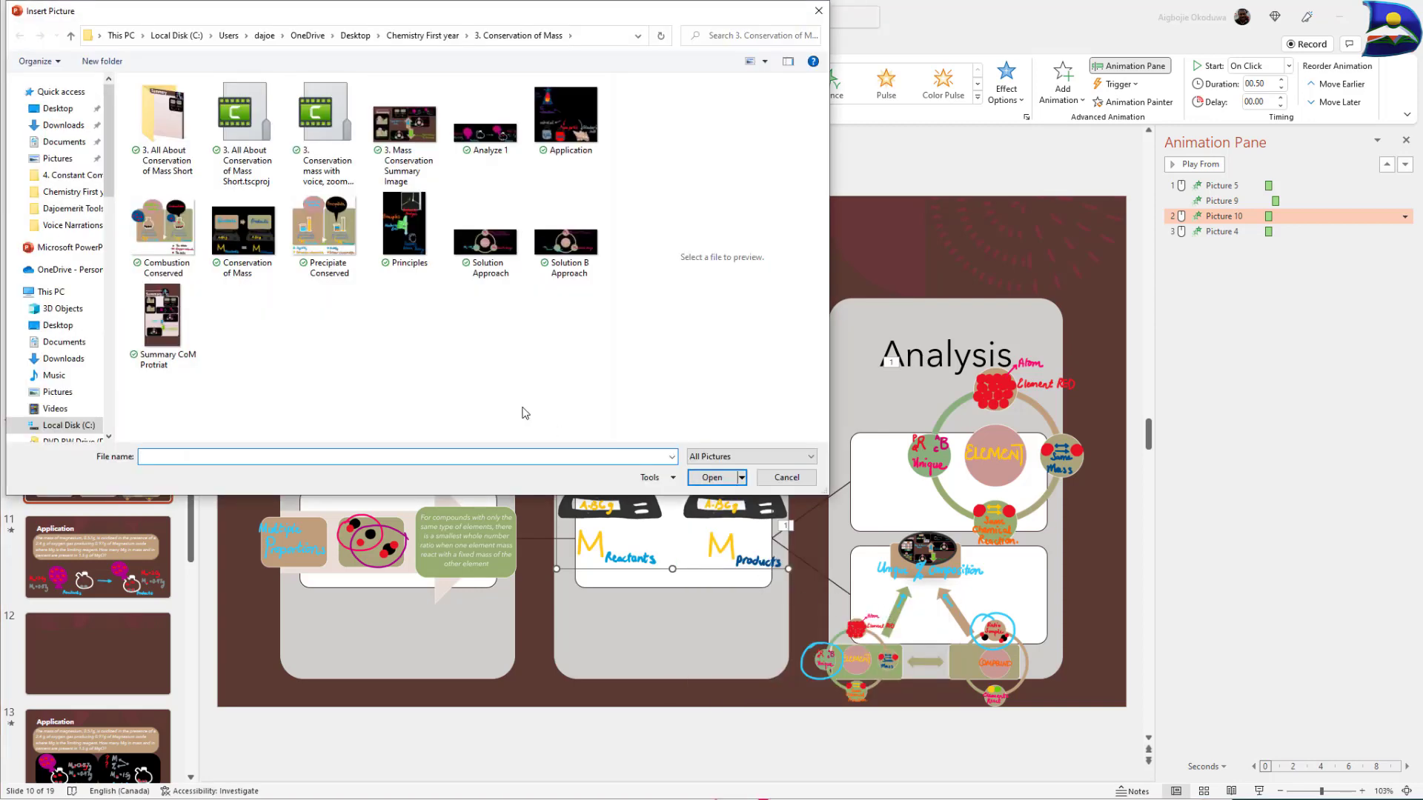
{"action": "left_click", "coordinate": [464, 38]}
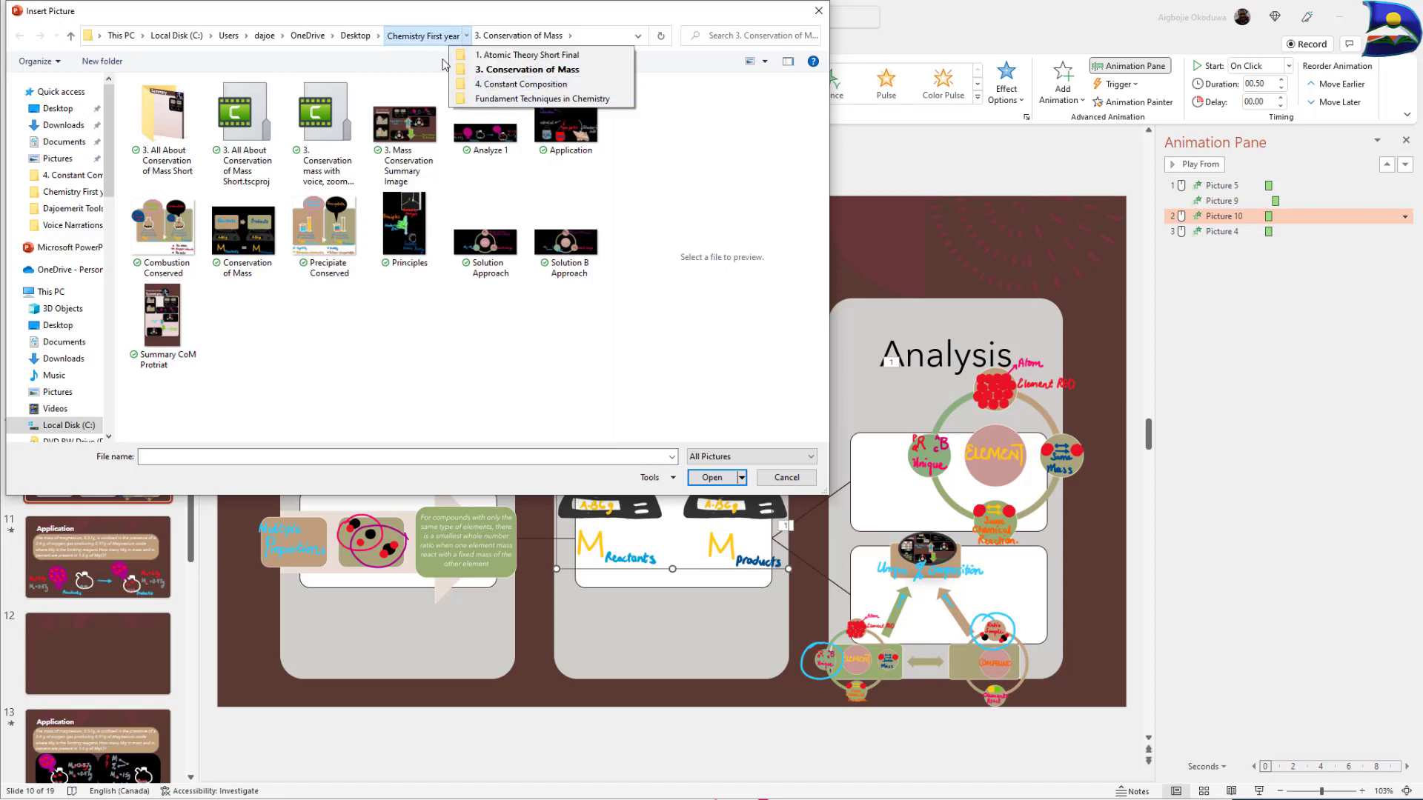
{"action": "left_click", "coordinate": [428, 37]}
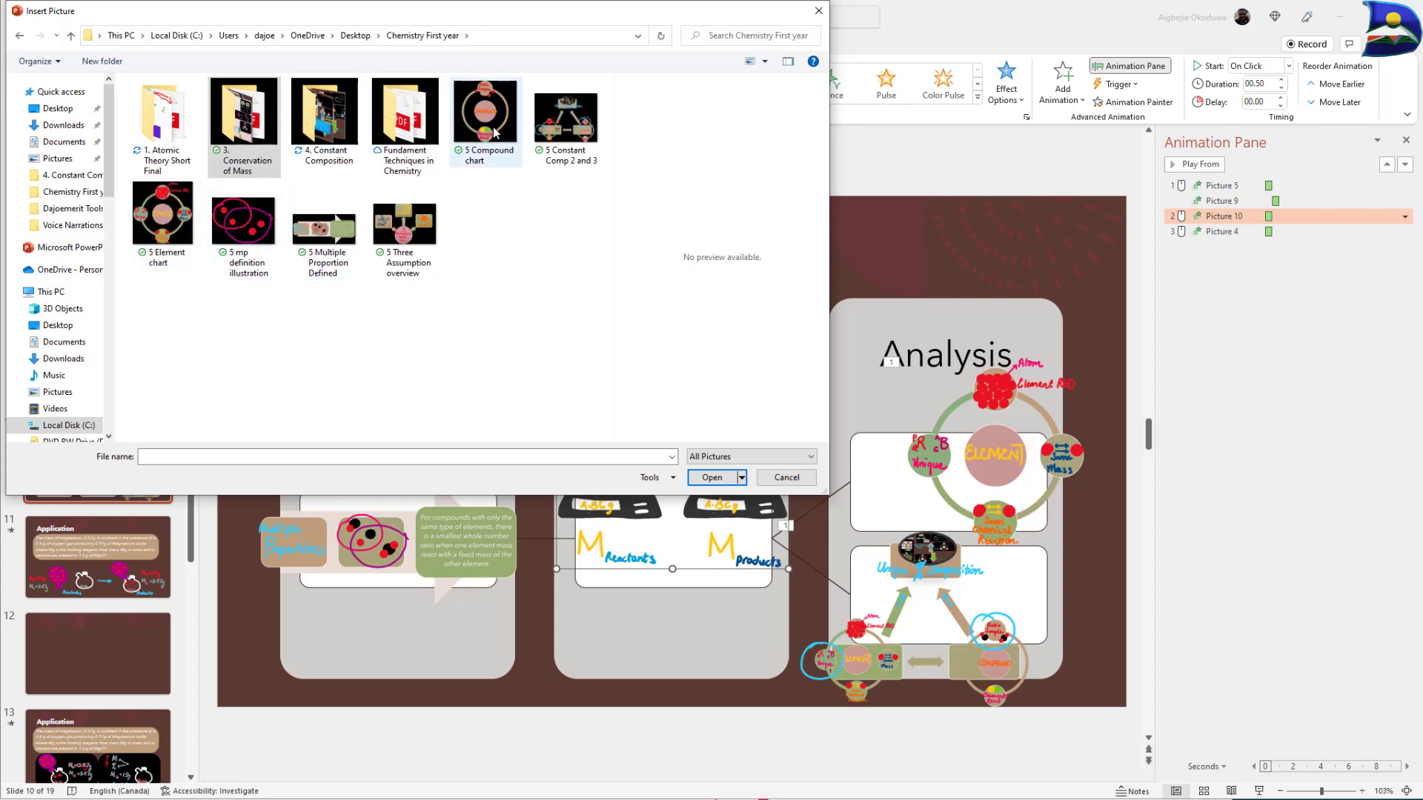
{"action": "left_click", "coordinate": [568, 134]}
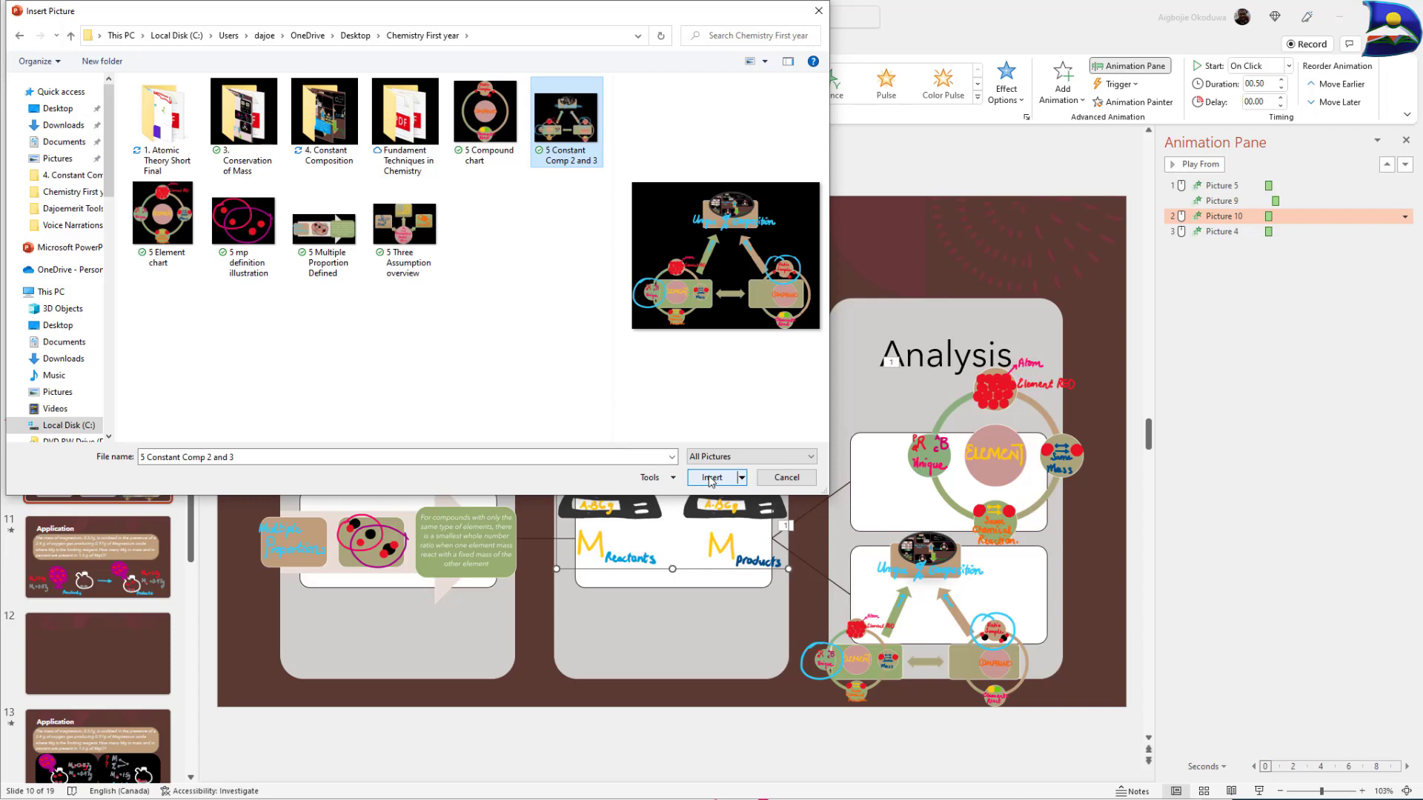
{"action": "left_click", "coordinate": [404, 221]}
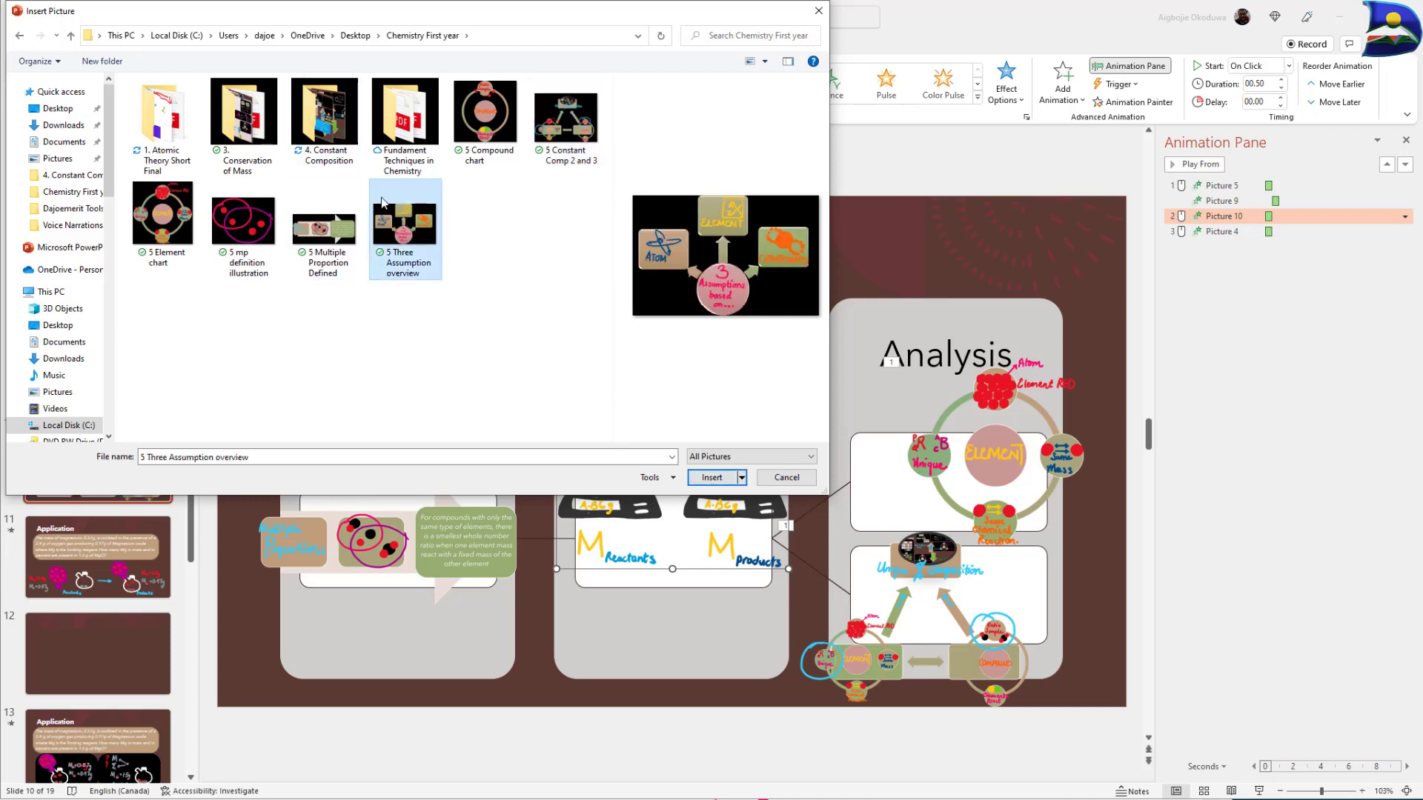
{"action": "left_click", "coordinate": [711, 477]}
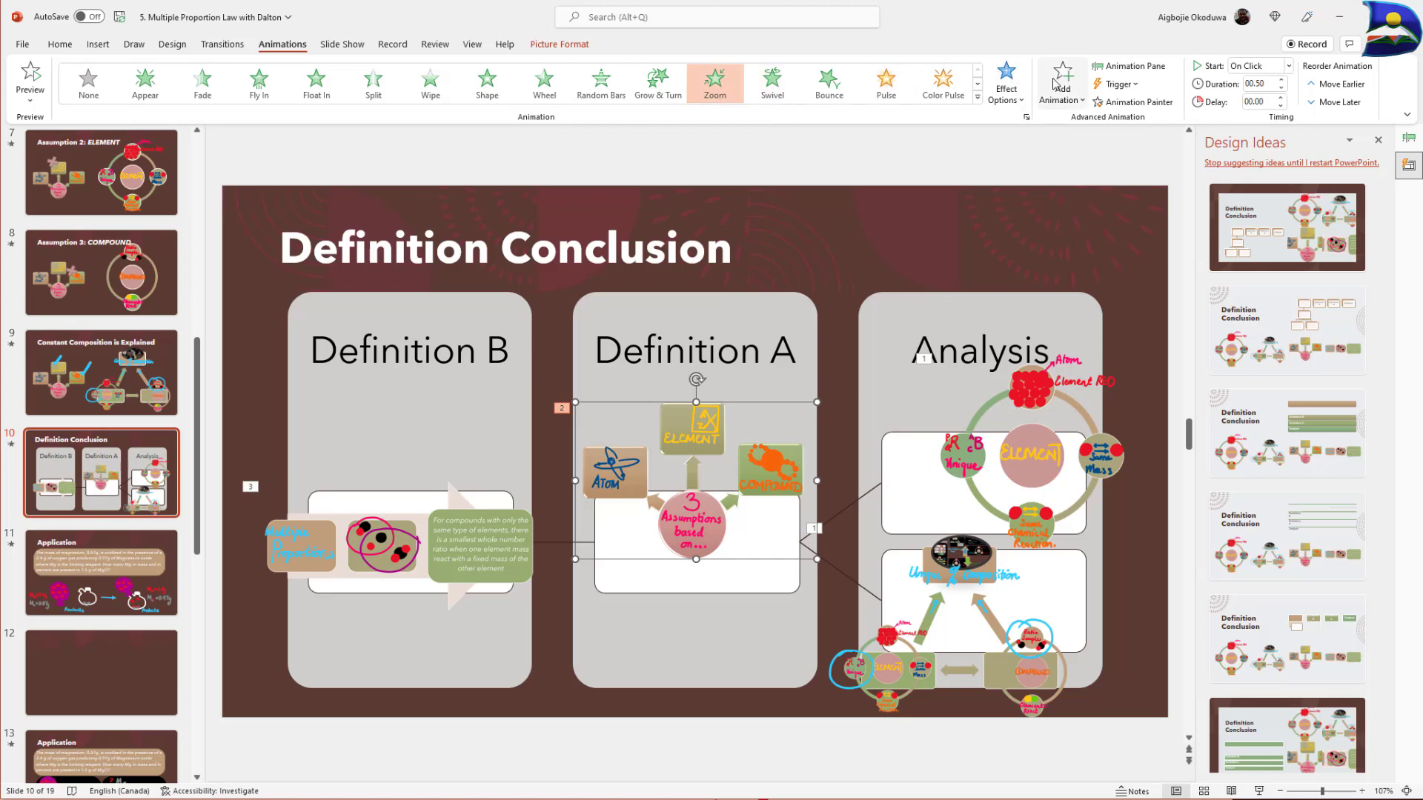
Play back the Definition Conclusion slide's numbered Zoom animations from the Animation Pane and slide thumbnail.
{"action": "left_click", "coordinate": [1126, 68]}
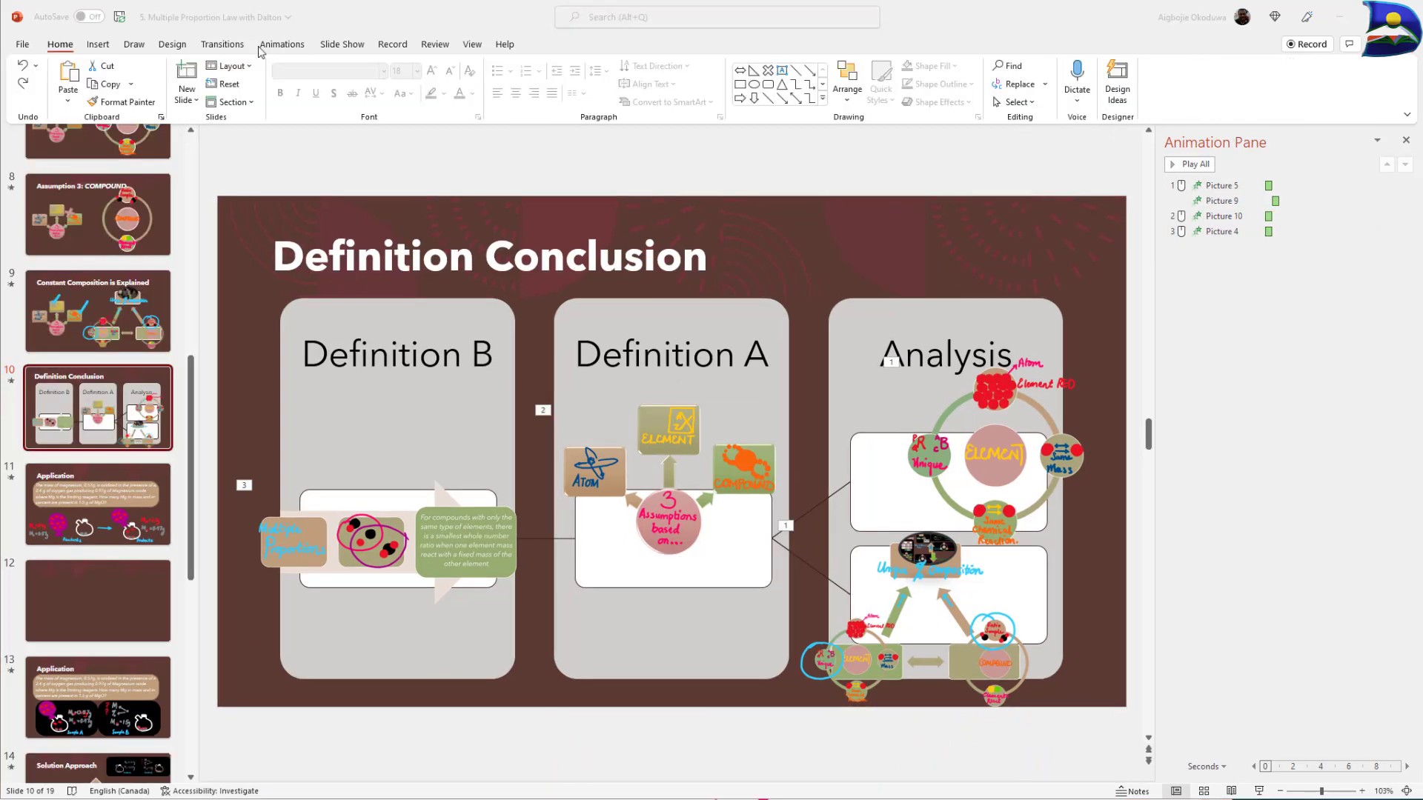
{"action": "left_click", "coordinate": [1189, 166]}
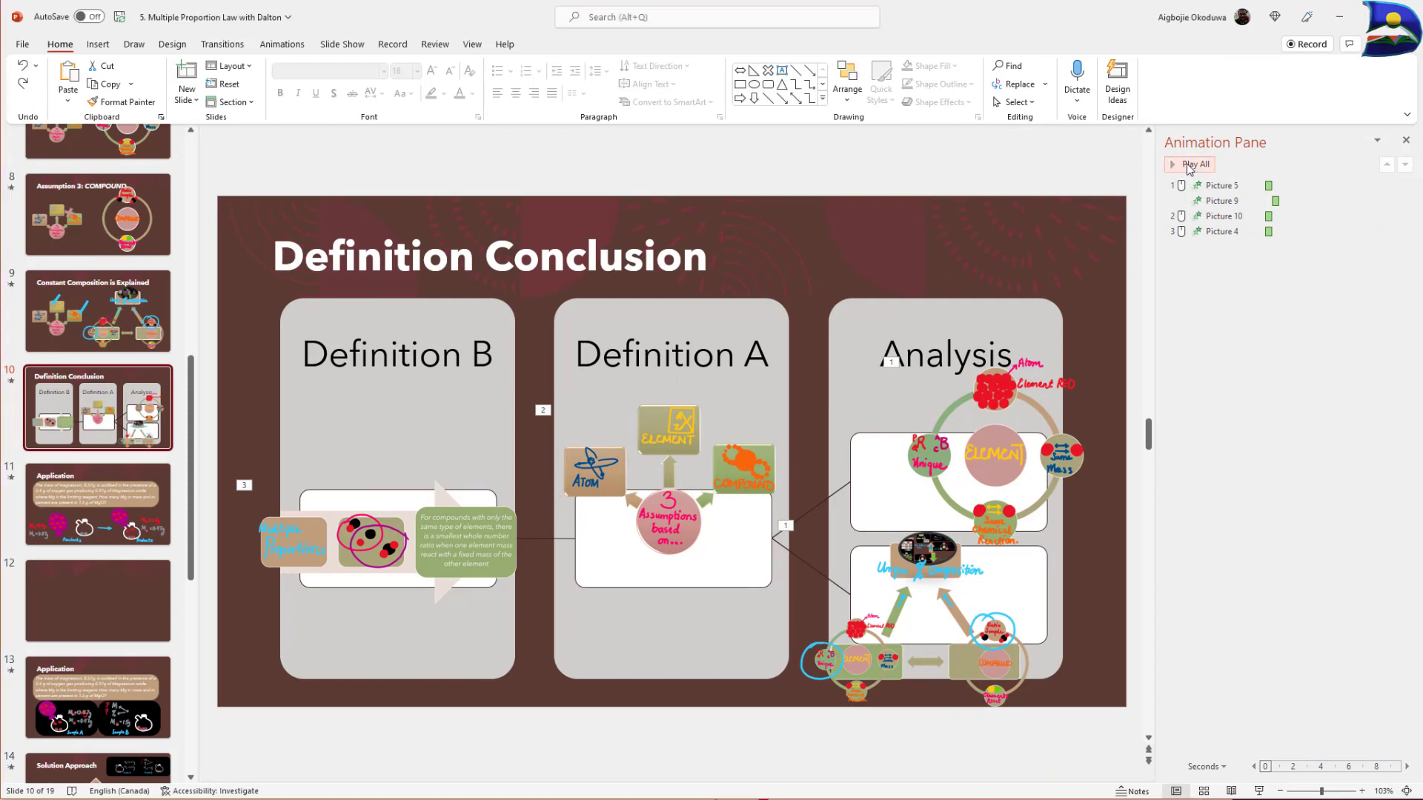
{"action": "left_click", "coordinate": [1189, 164]}
{"action": "left_click", "coordinate": [664, 481]}
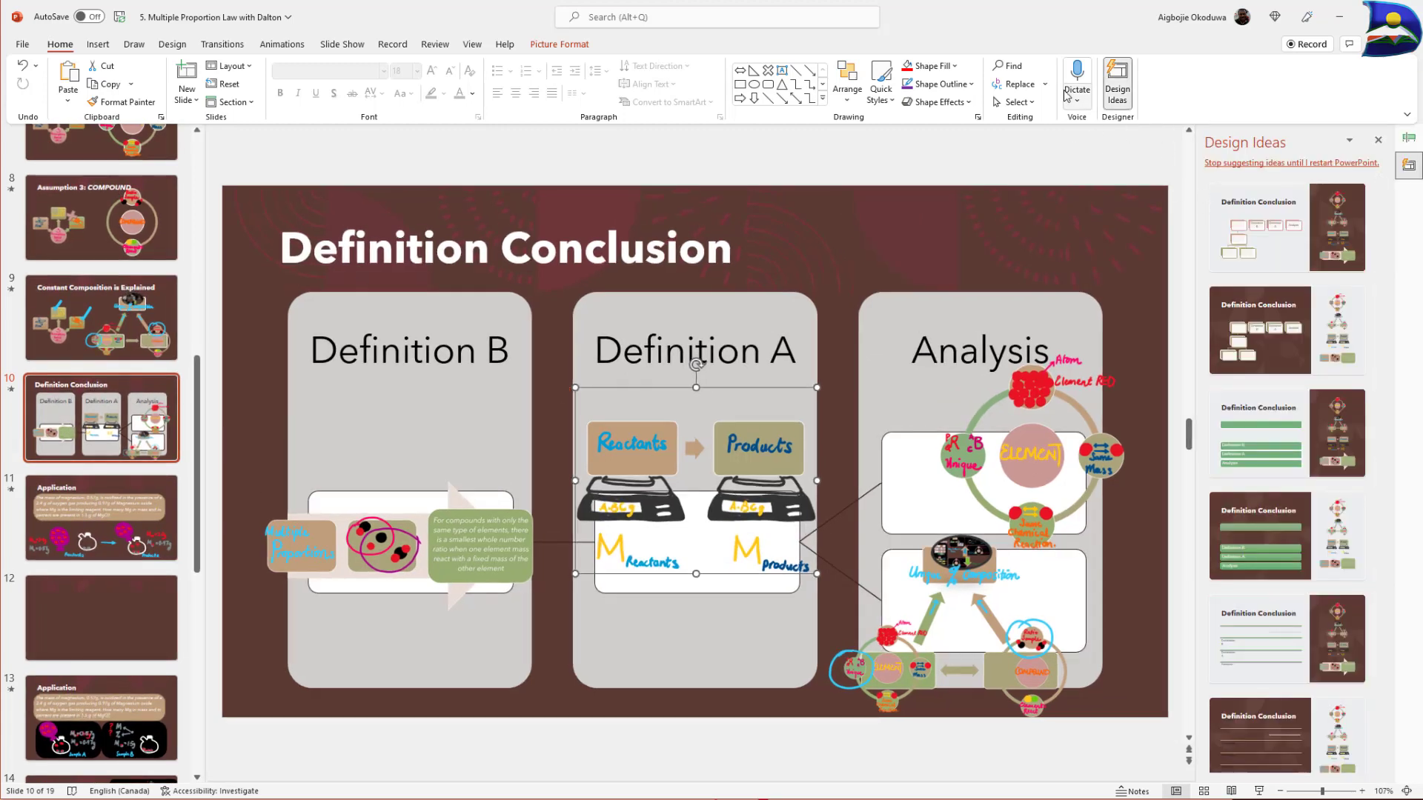
{"action": "left_click", "coordinate": [282, 45]}
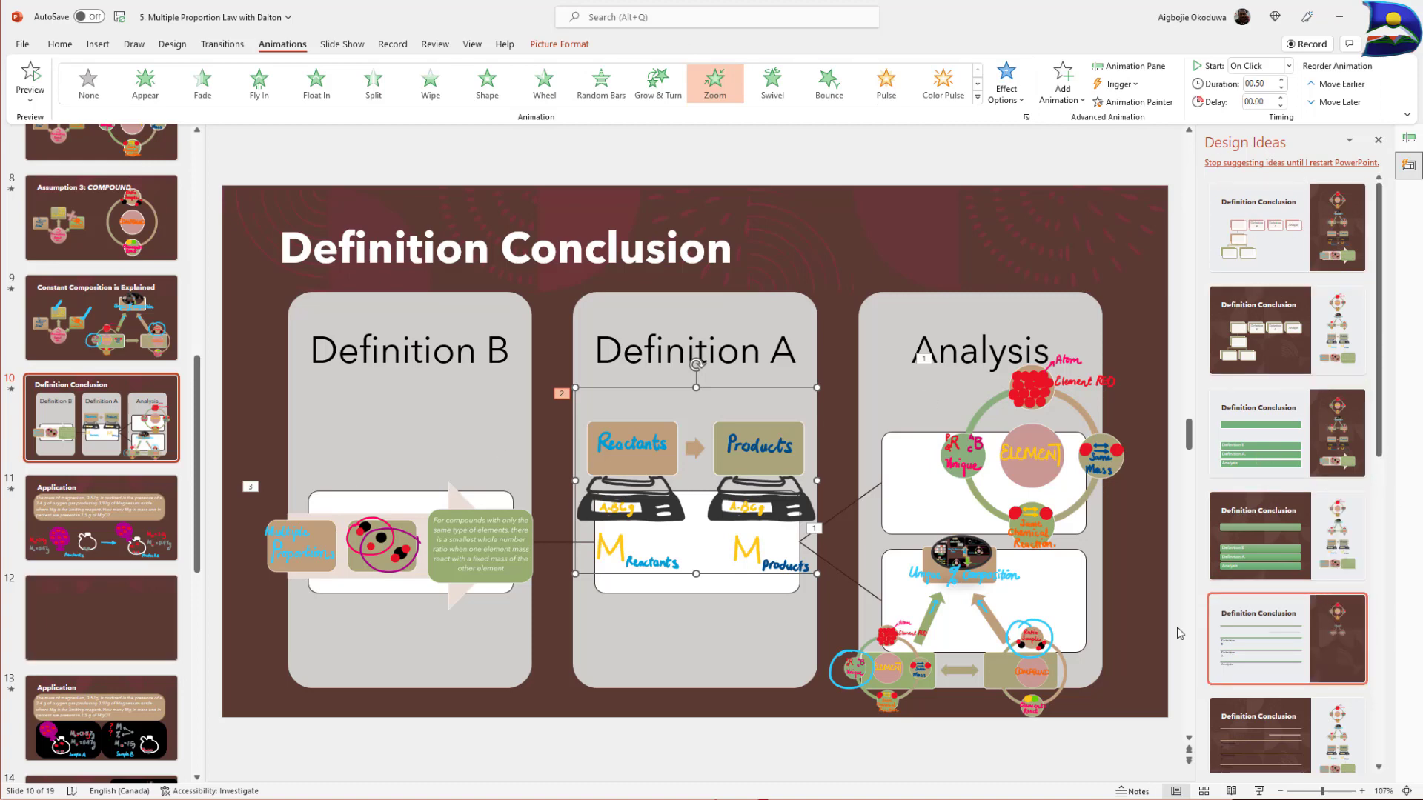
{"action": "left_click", "coordinate": [10, 495]}
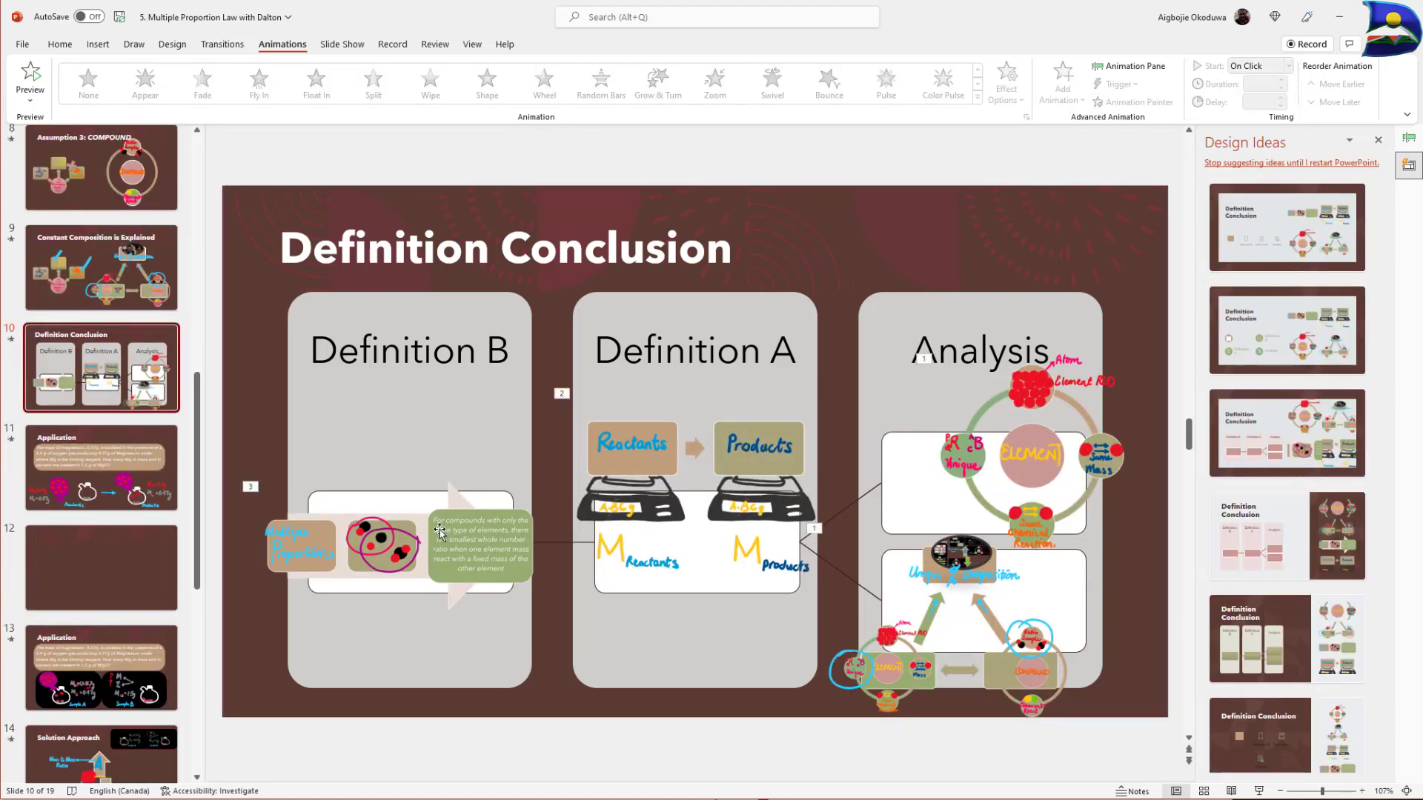
Change the Definition A picture to the 3 Assumptions diagram.
{"action": "left_click", "coordinate": [702, 484]}
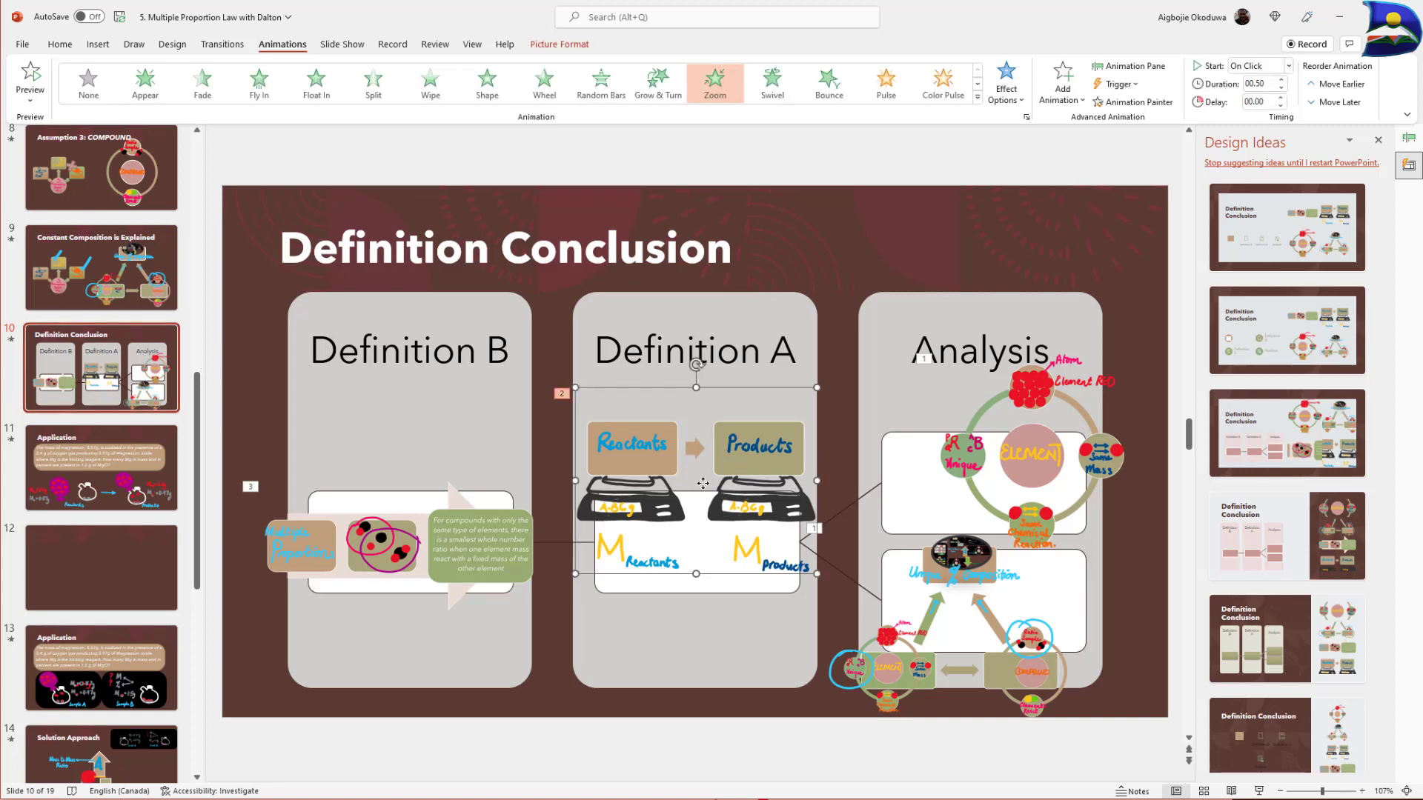
{"action": "right_click", "coordinate": [703, 483]}
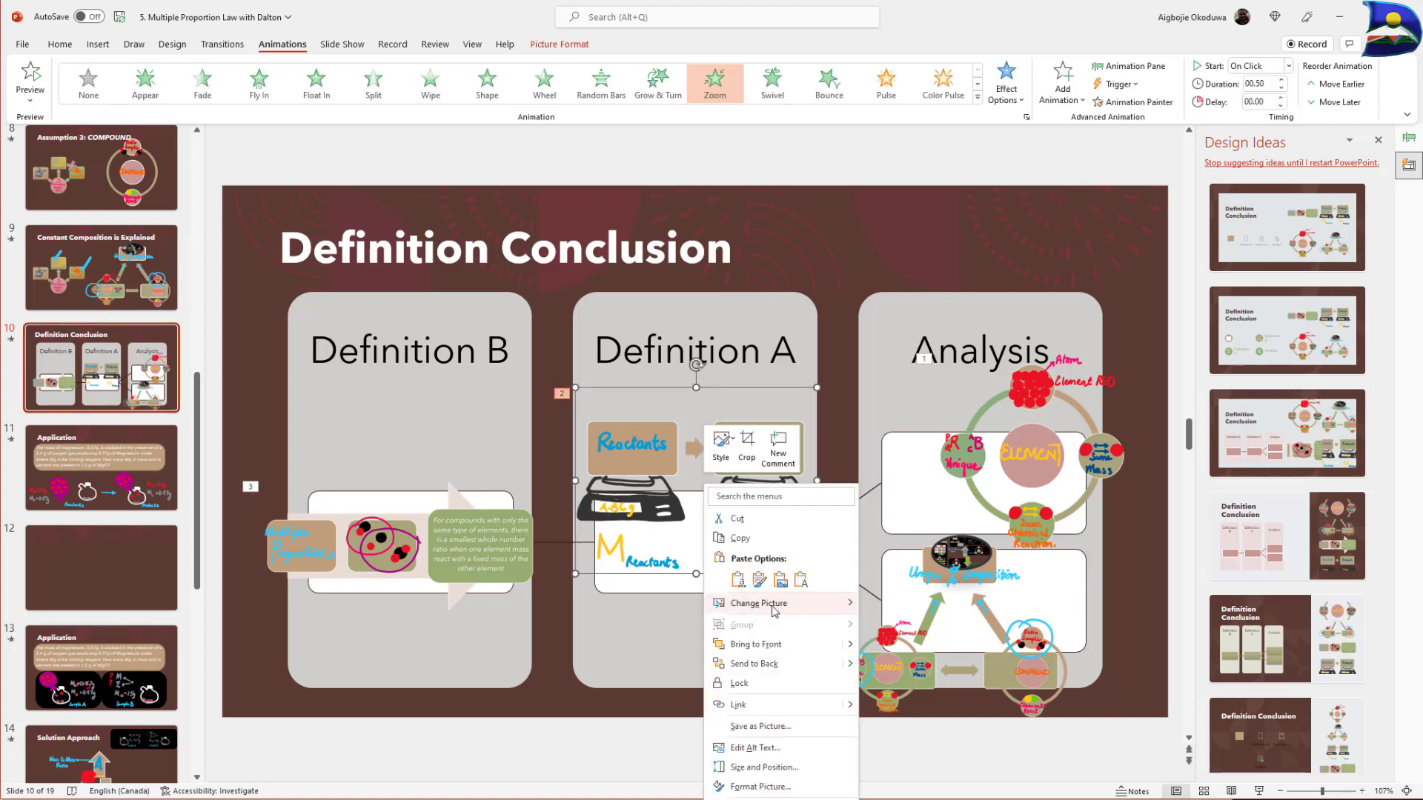
{"action": "left_click", "coordinate": [919, 682]}
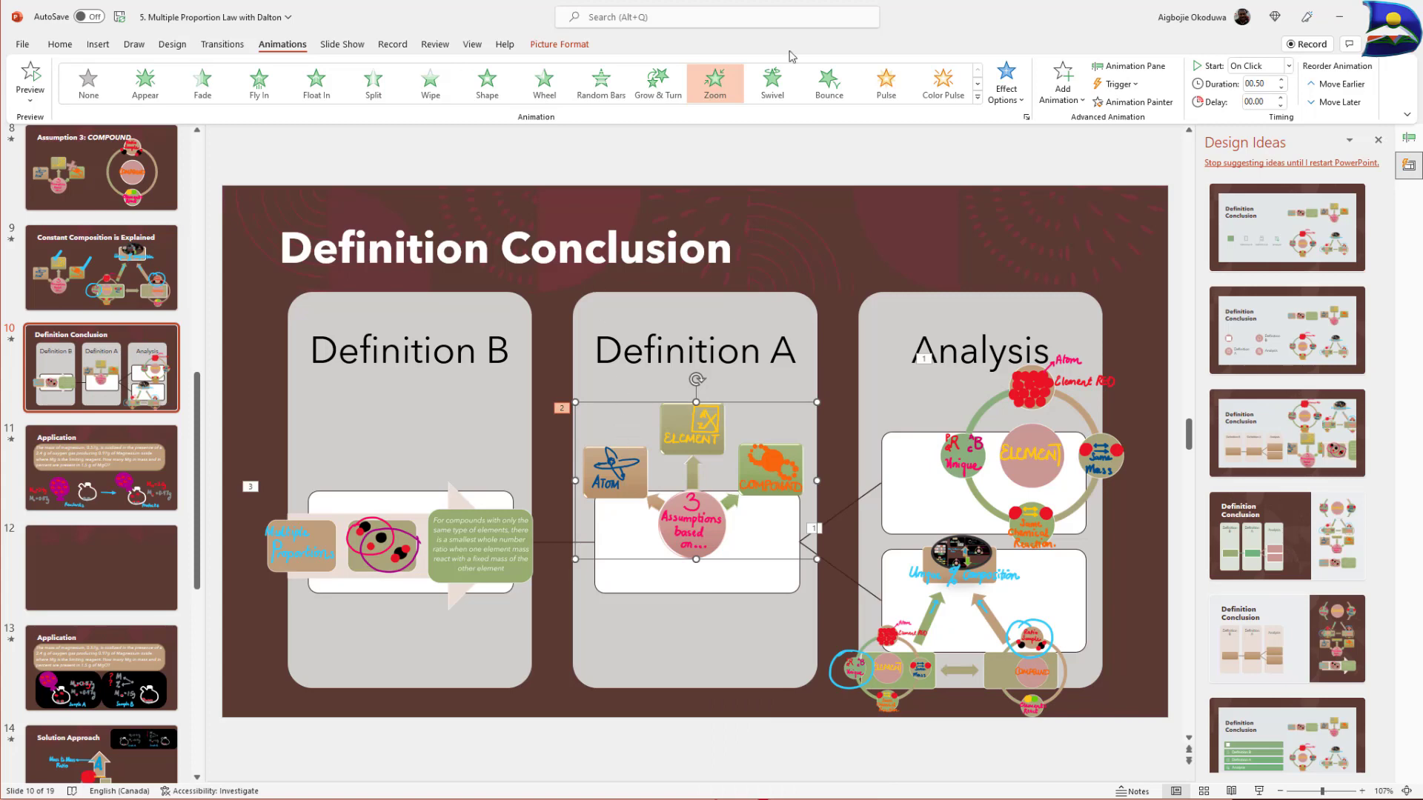
Preview the slide's animations starting from Picture 5 in the Animation Pane.
{"action": "left_click", "coordinate": [1129, 66]}
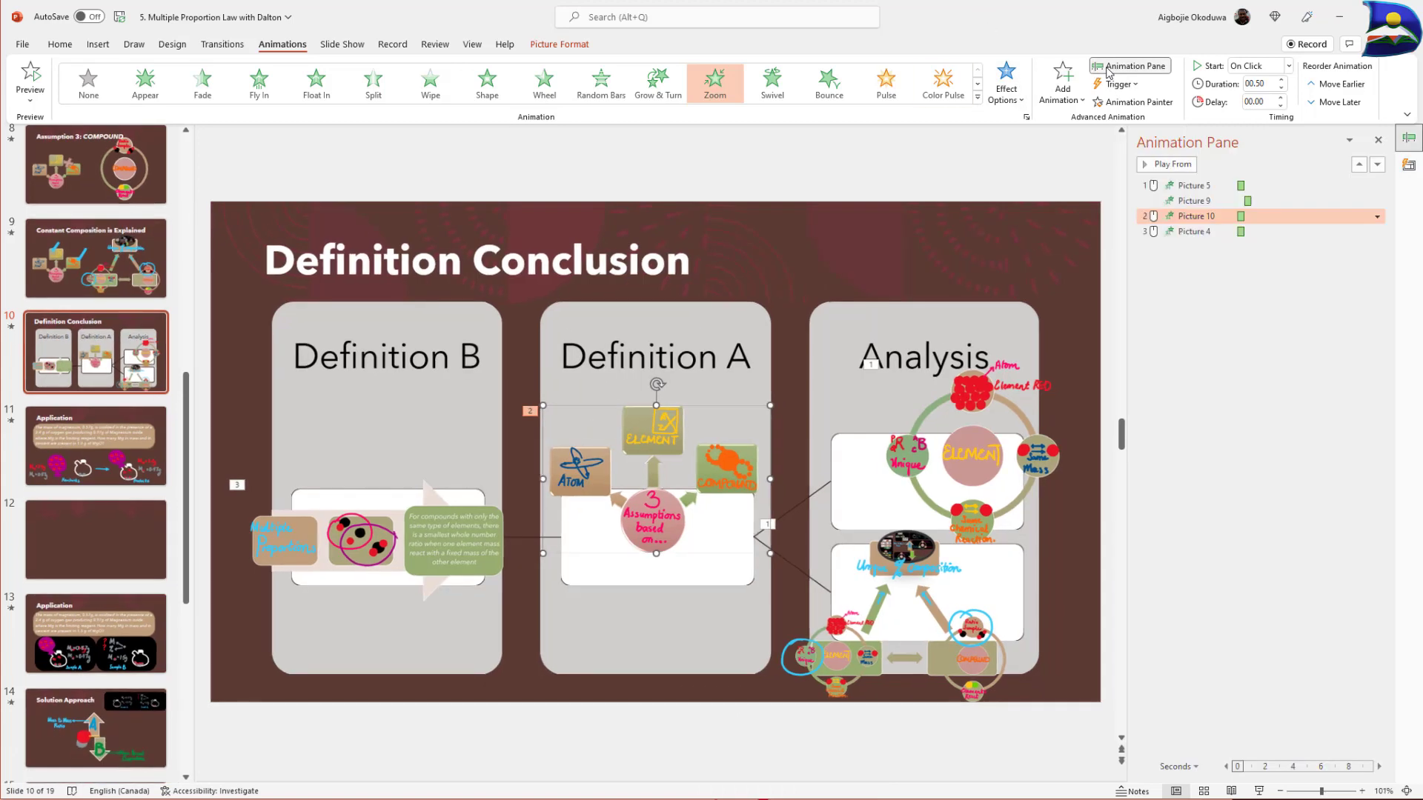
{"action": "left_click", "coordinate": [1179, 187]}
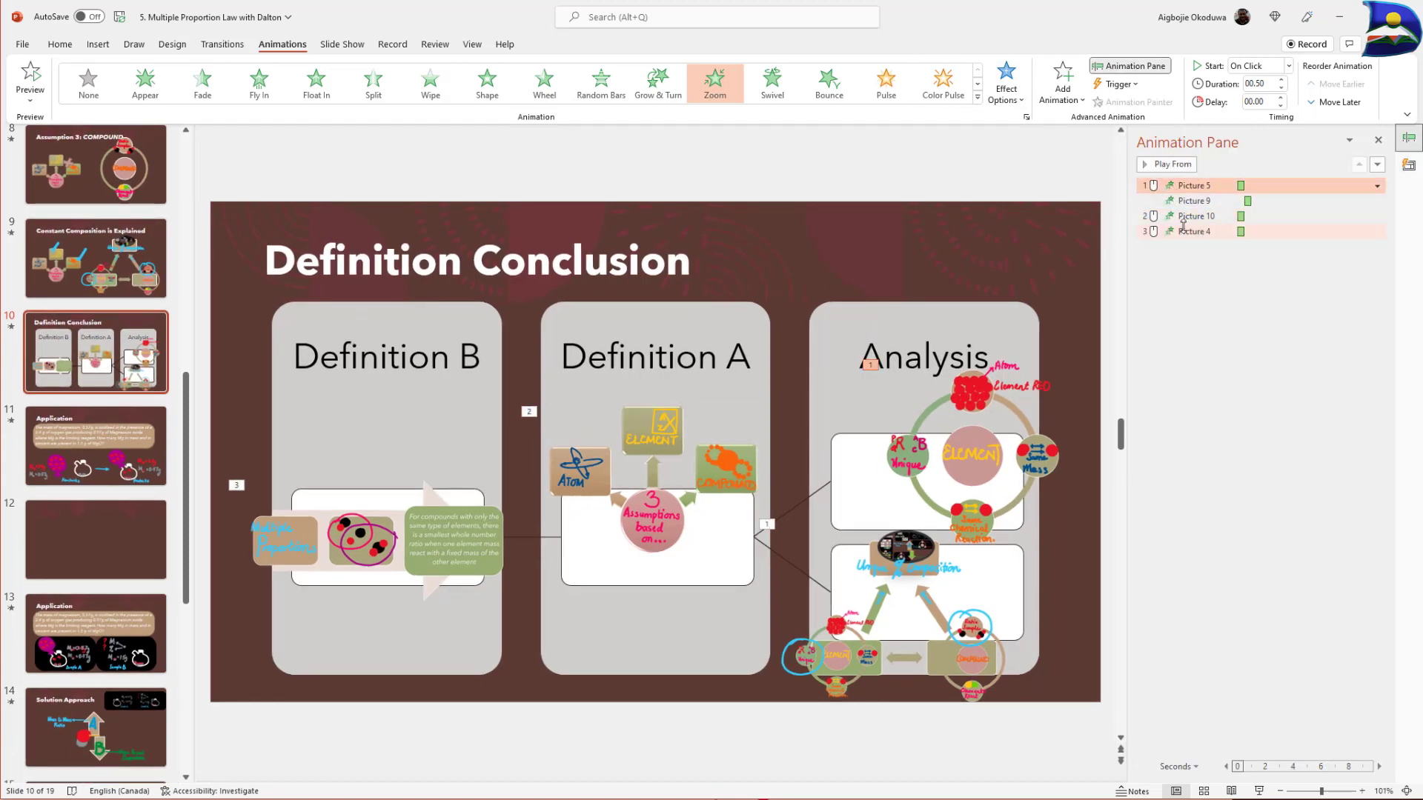
{"action": "left_click", "coordinate": [1163, 165]}
{"action": "scroll", "coordinate": [95, 539], "scroll_direction": "up", "scroll_amount": 1}
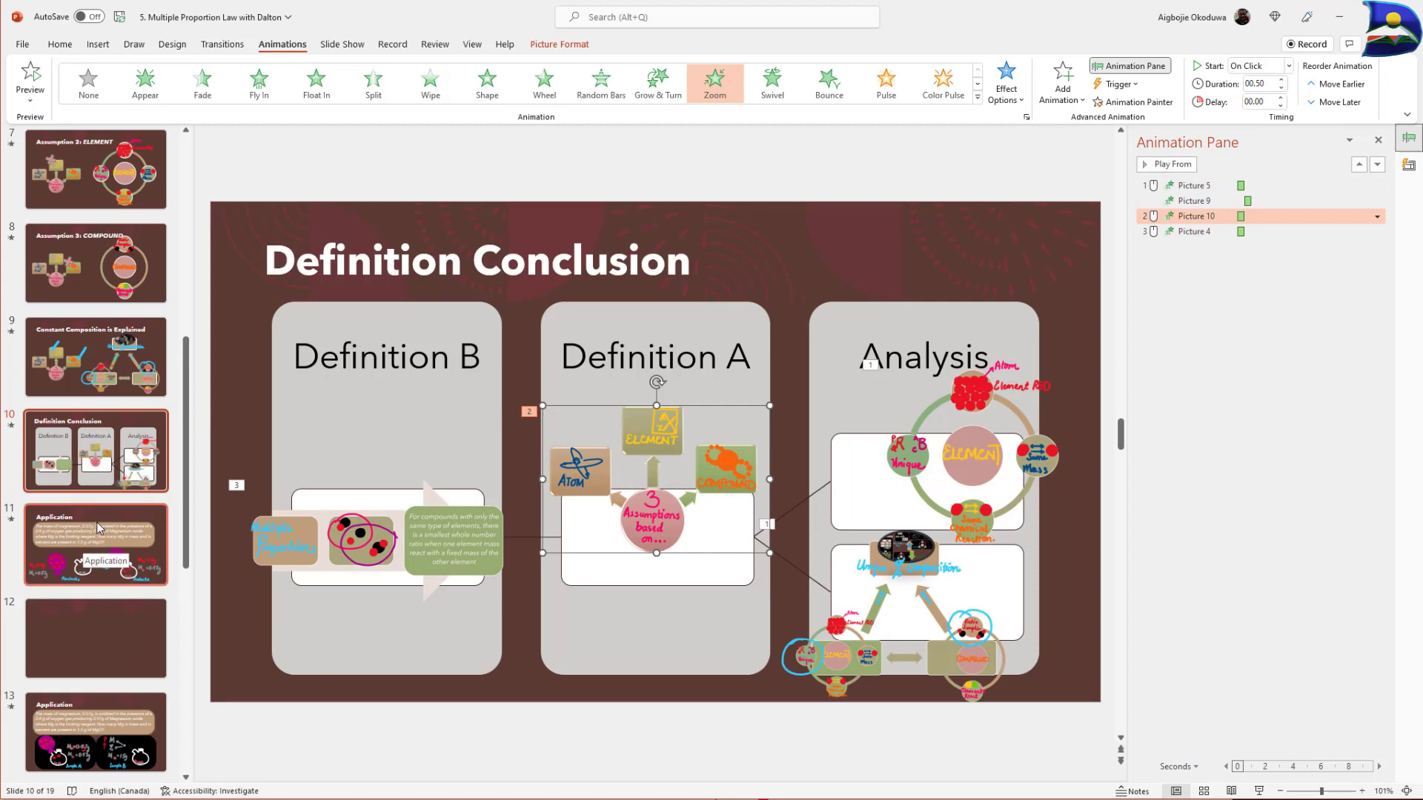
{"action": "scroll", "coordinate": [100, 527], "scroll_direction": "up", "scroll_amount": 2}
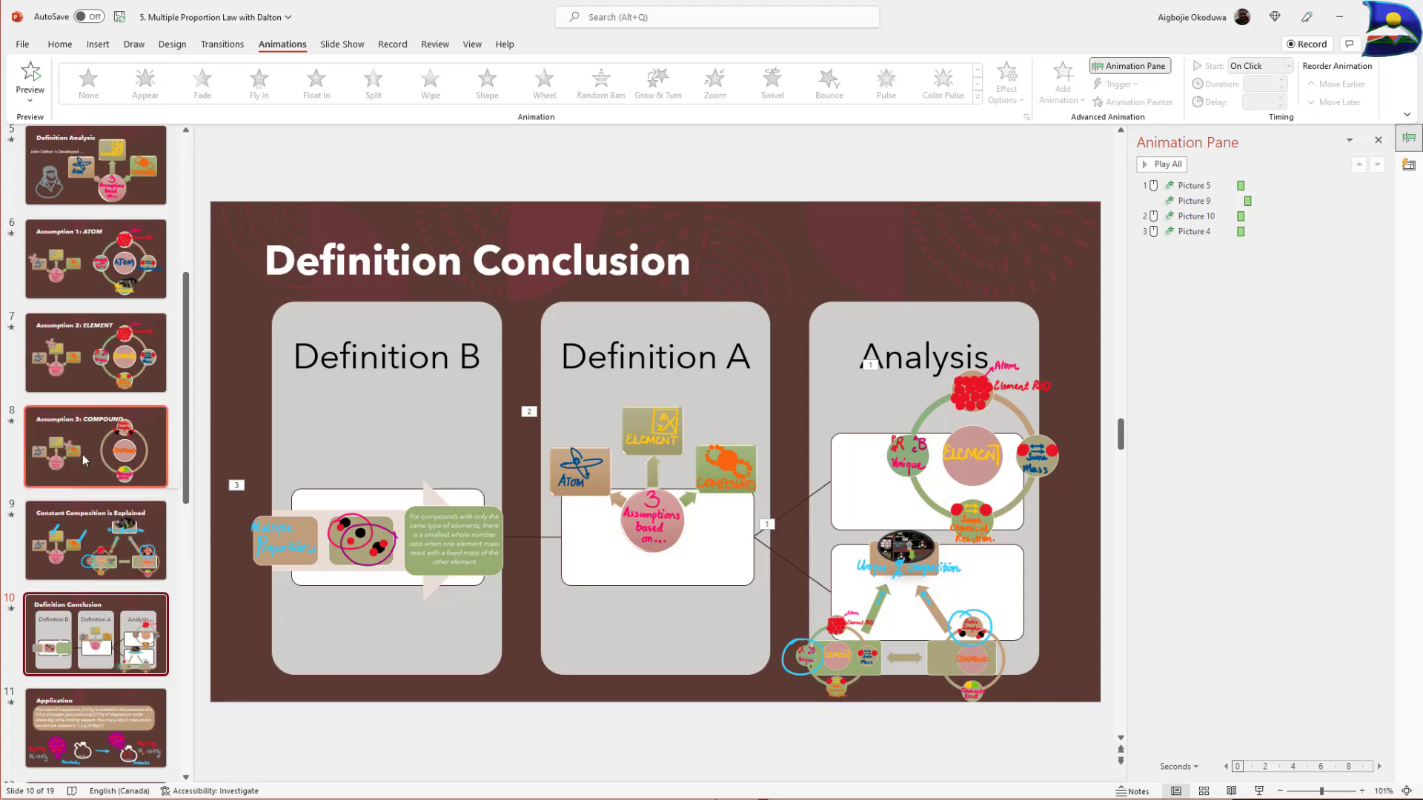
{"action": "scroll", "coordinate": [96, 386], "scroll_direction": "up", "scroll_amount": 2}
On slide 5, Definition Analysis, select the 3 Assumptions SmartArt and its arrow beside ATOM.
{"action": "left_click", "coordinate": [109, 315]}
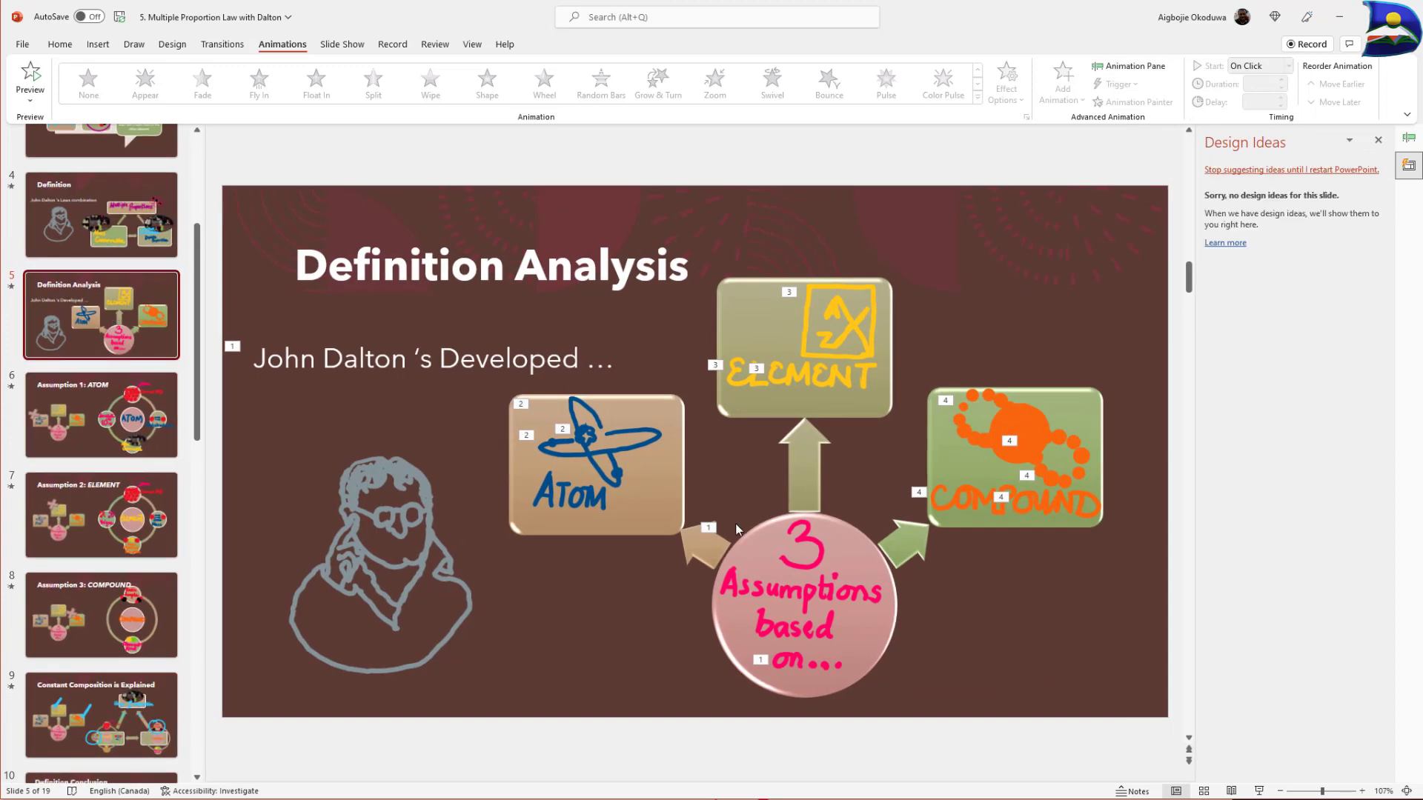
{"action": "left_click", "coordinate": [716, 597]}
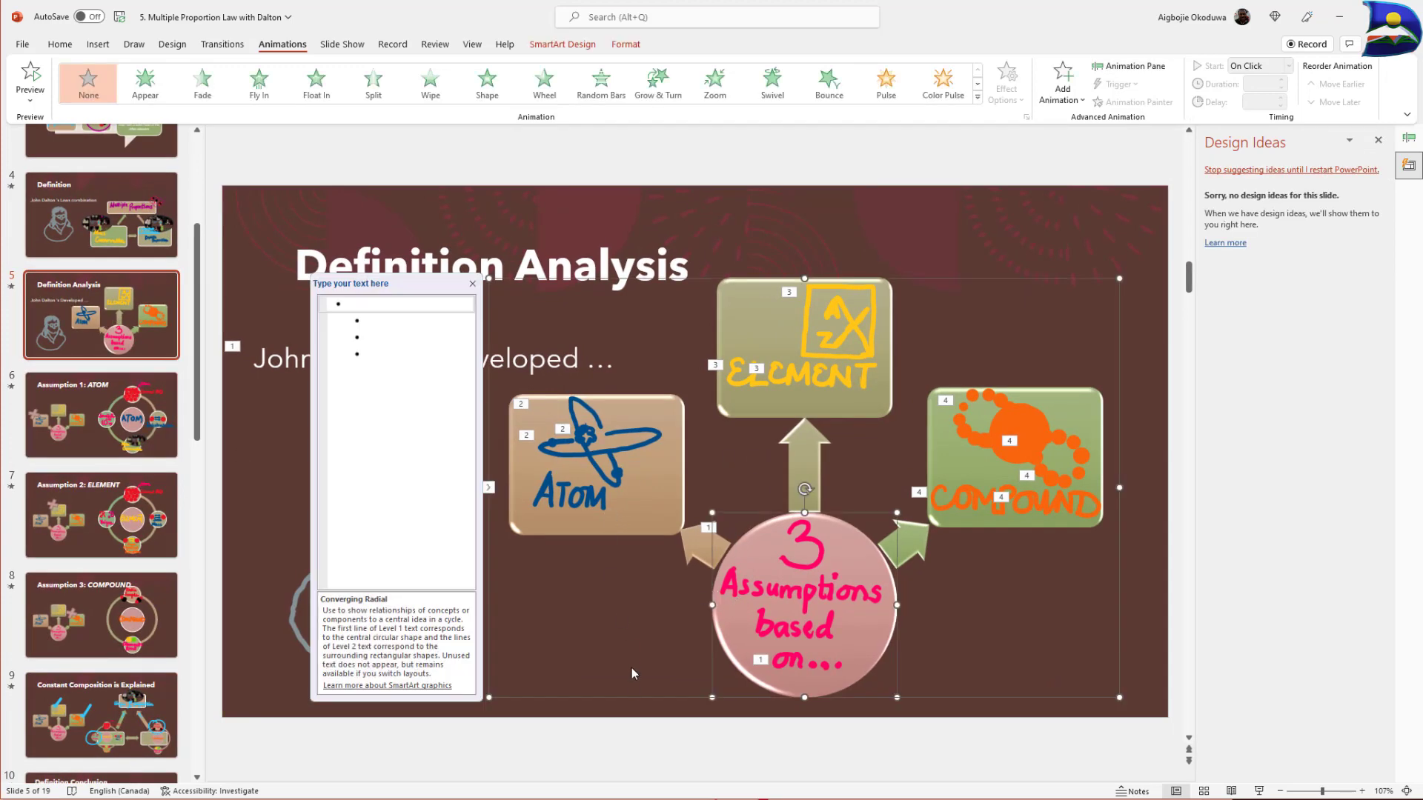
{"action": "left_click", "coordinate": [613, 687]}
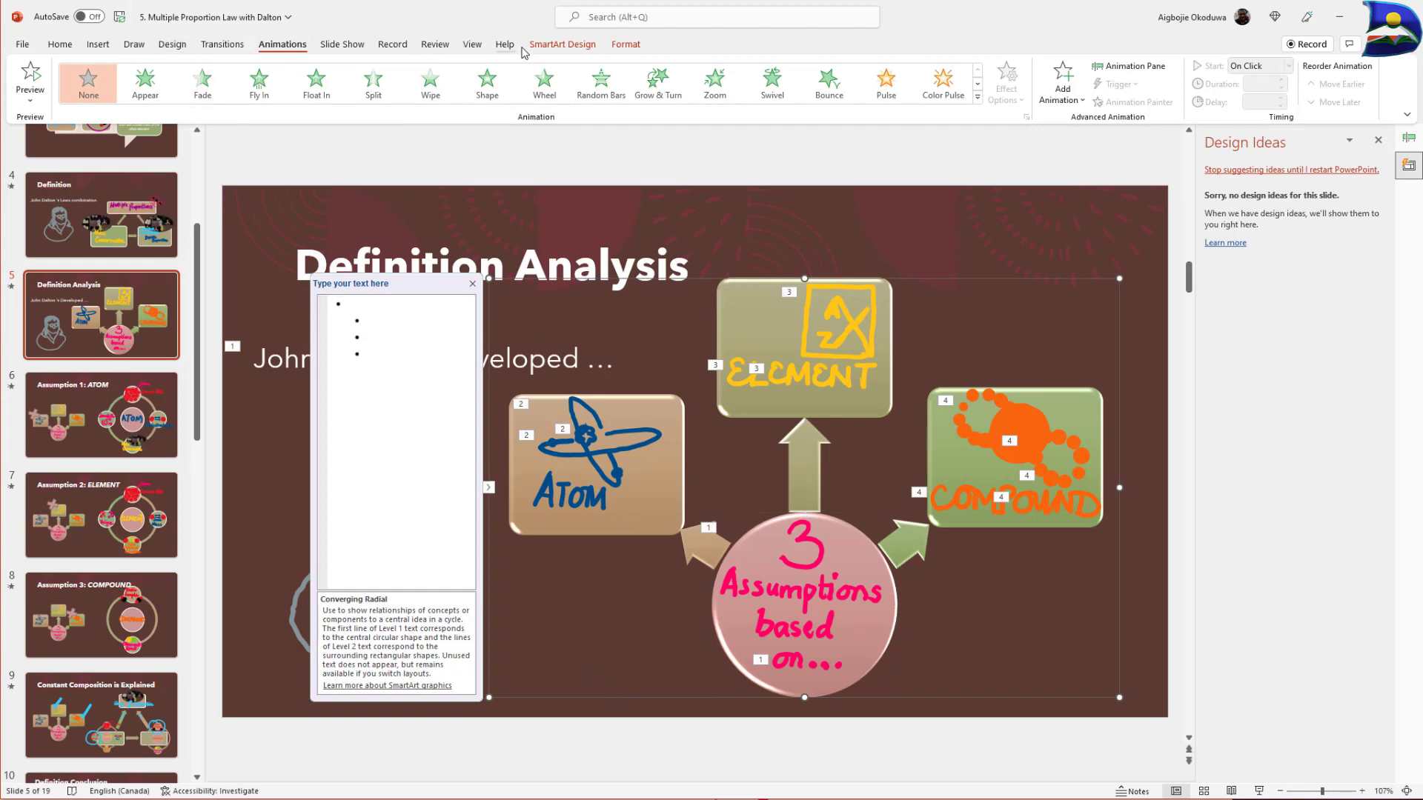
{"action": "left_click", "coordinate": [567, 44]}
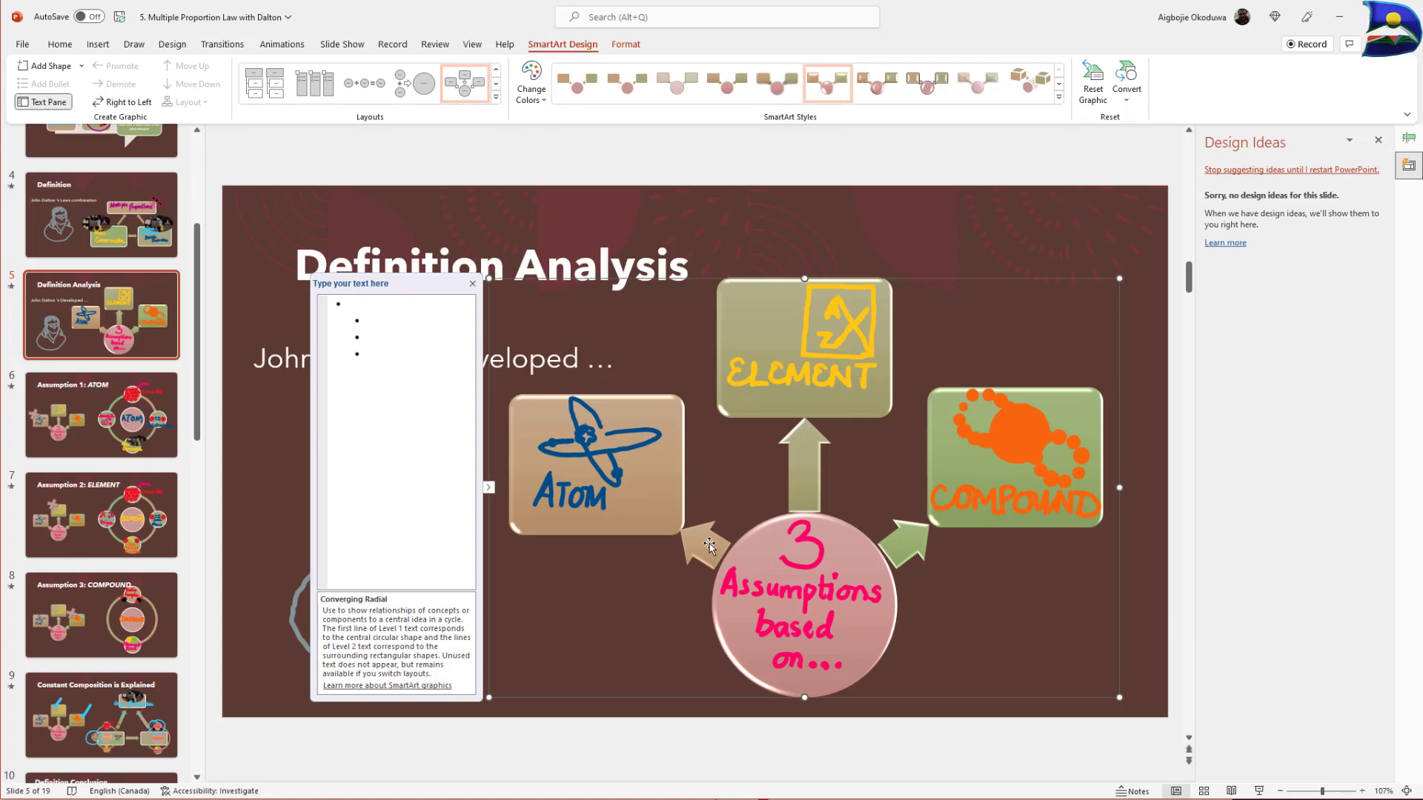
{"action": "left_click", "coordinate": [710, 546]}
{"action": "left_click", "coordinate": [570, 177]}
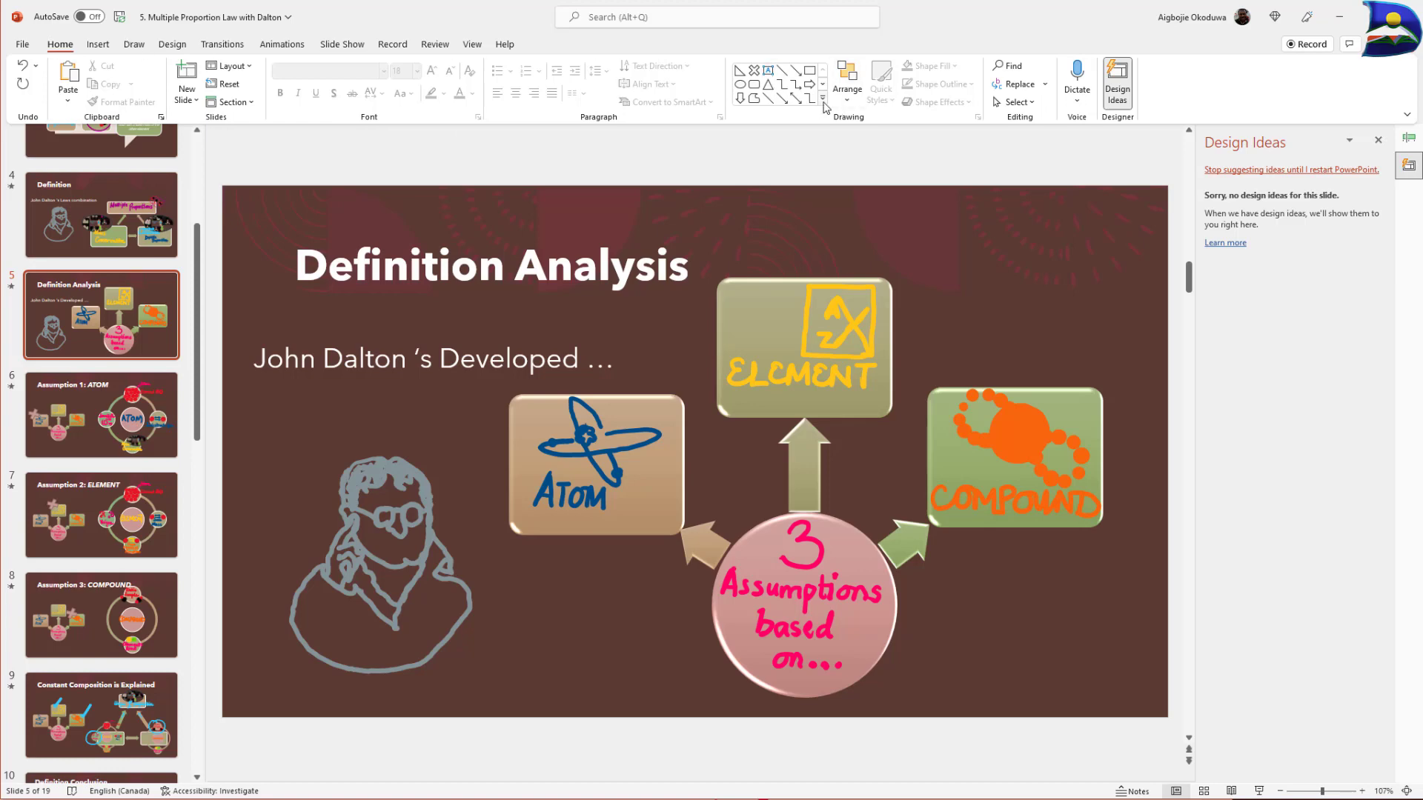
Draw a Left-Right Arrow rotated toward the circle, undo it, and reselect the SmartArt's ATOM arrow.
{"action": "left_click", "coordinate": [824, 98]}
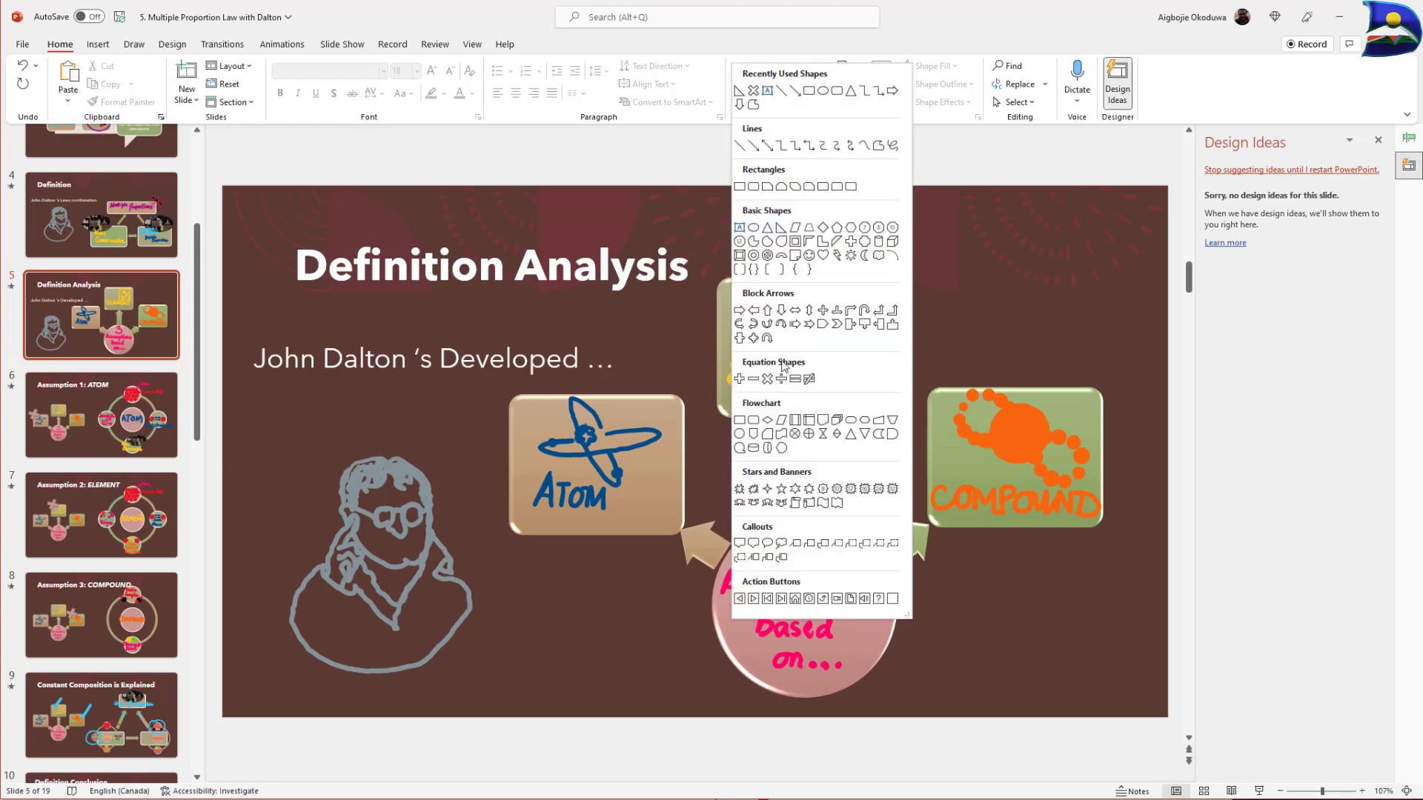
{"action": "left_click", "coordinate": [796, 311]}
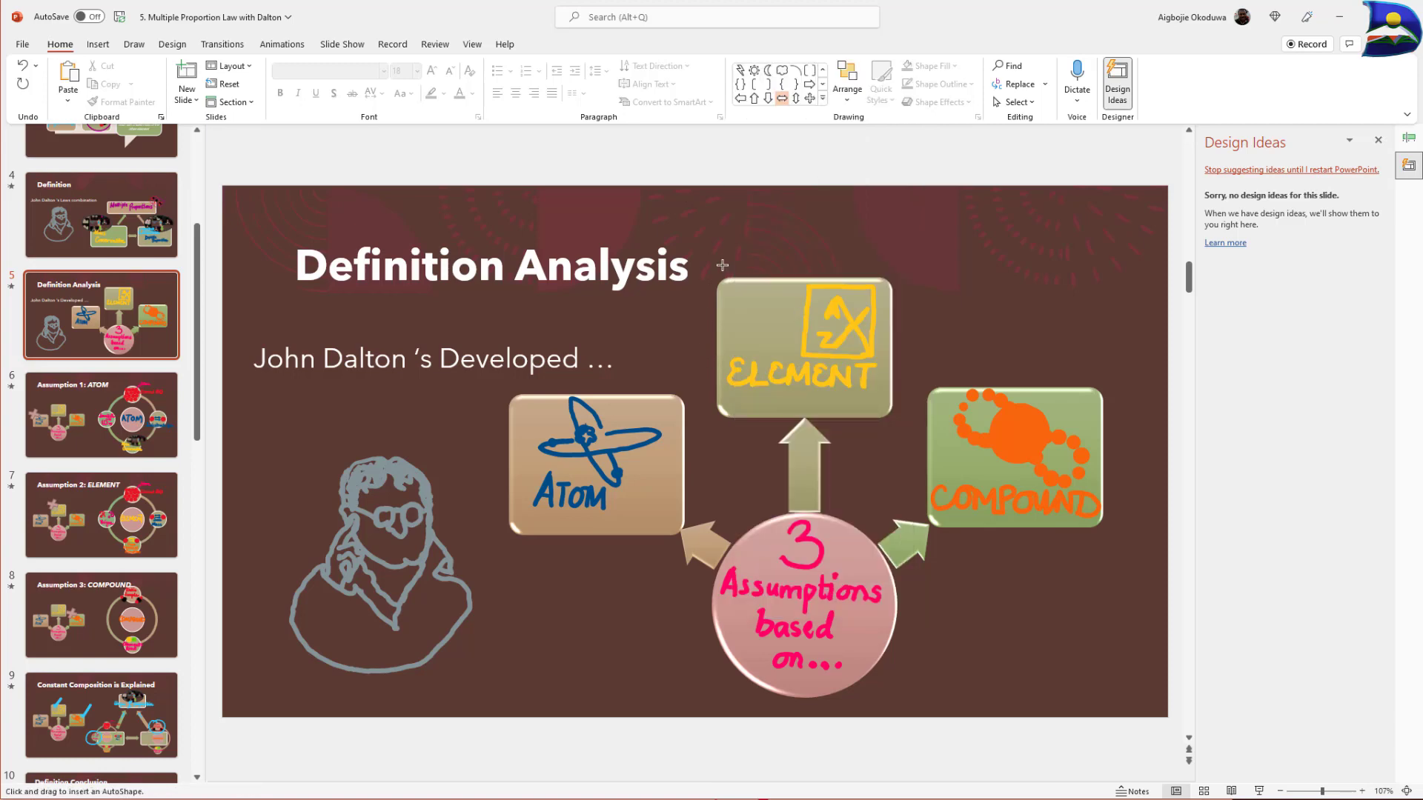
{"action": "left_click_drag", "start_coordinate": [777, 207], "coordinate": [964, 273]}
{"action": "left_click_drag", "start_coordinate": [839, 193], "coordinate": [657, 541]}
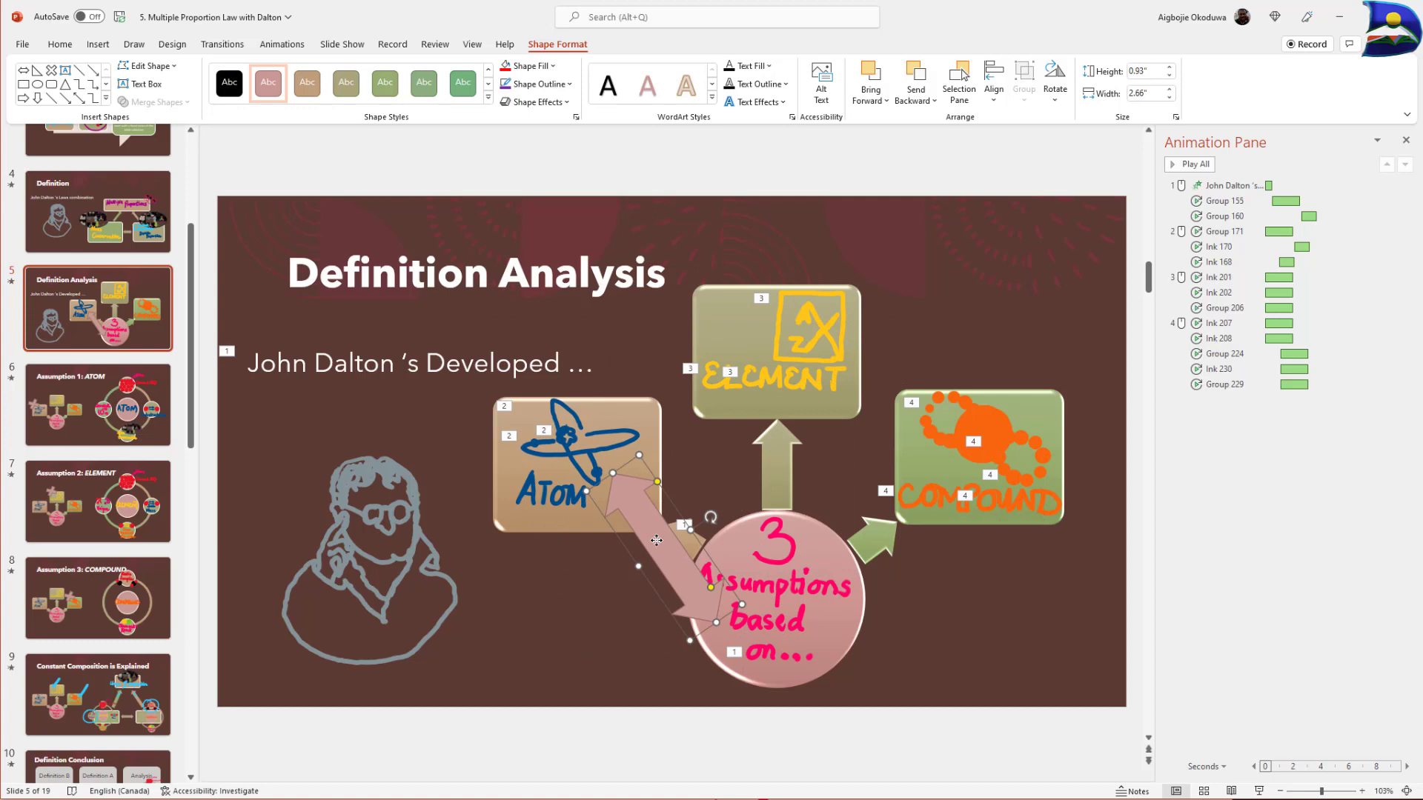
{"action": "key", "text": "ctrl+z"}
{"action": "left_click", "coordinate": [672, 545]}
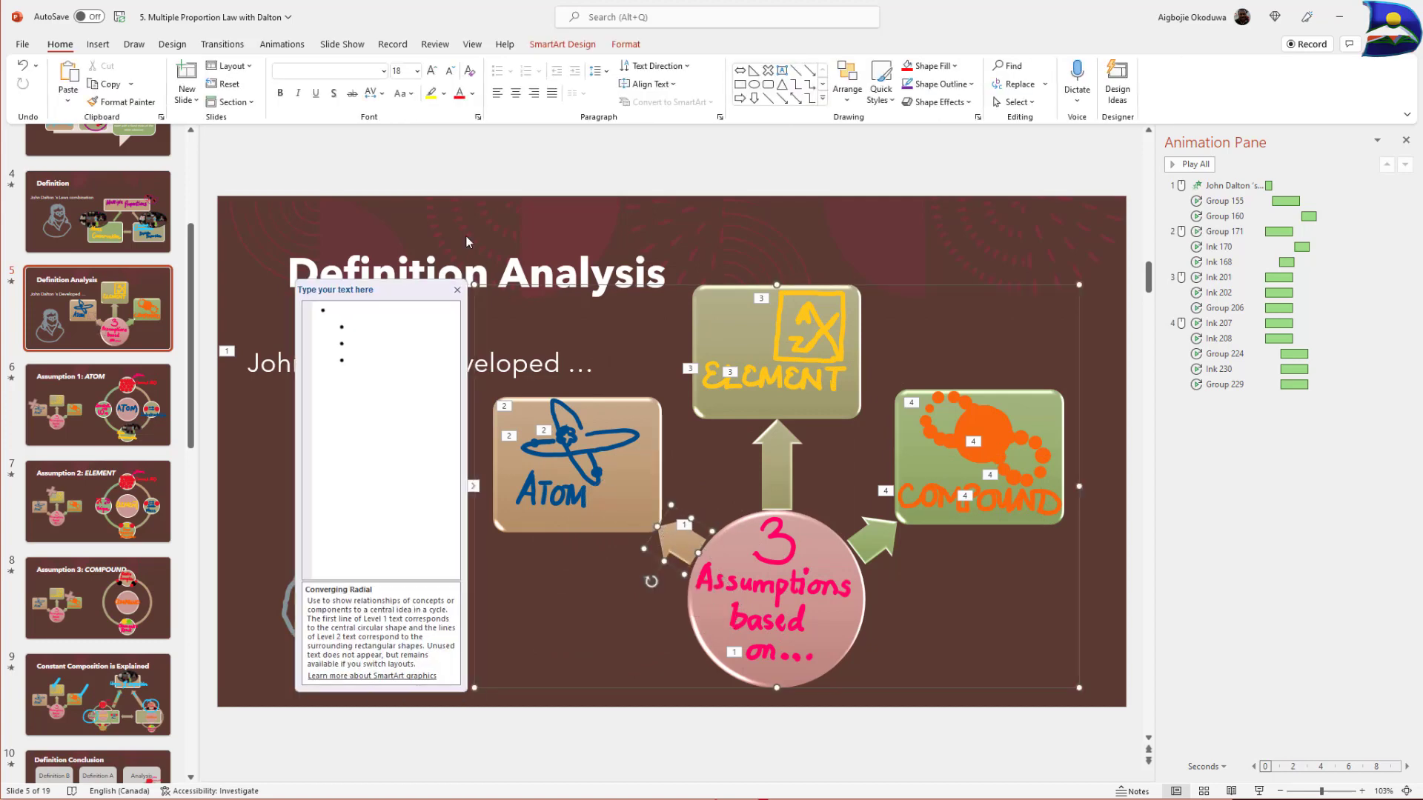
Browse Change Shape for the ATOM arrow, resize it, then undo back to its original shape.
{"action": "right_click", "coordinate": [669, 543]}
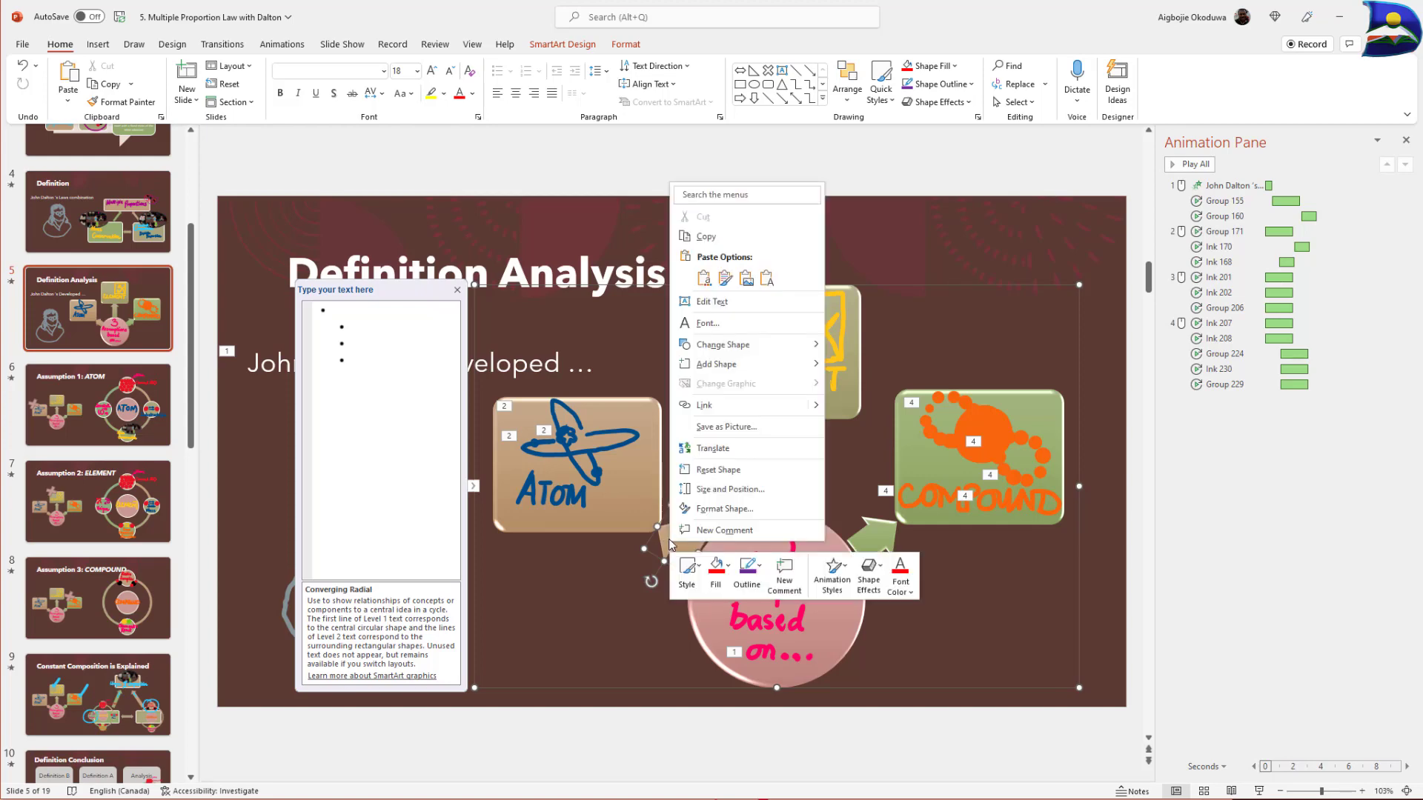
{"action": "mouse_move", "coordinate": [720, 348]}
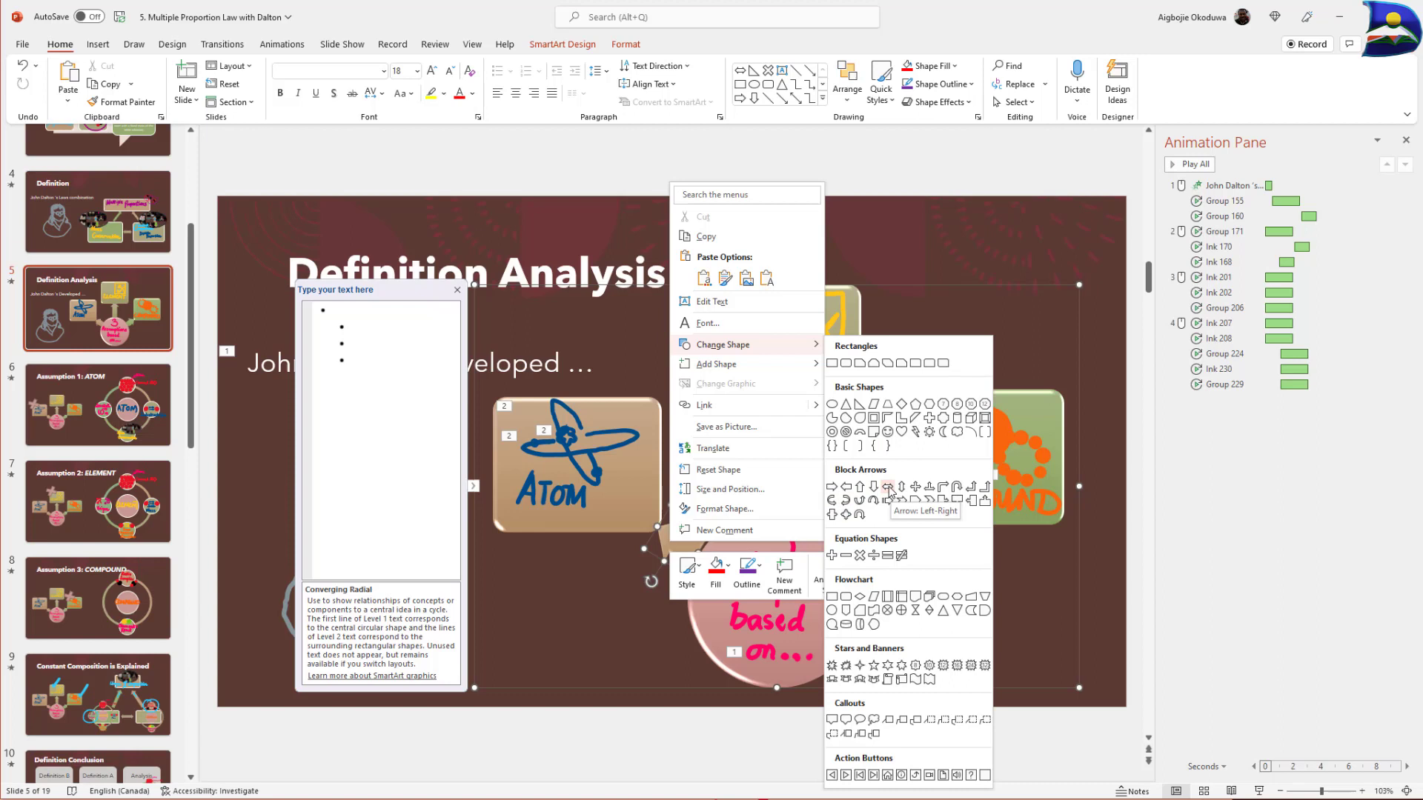
{"action": "key", "text": "Escape"}
{"action": "key", "text": "Escape"}
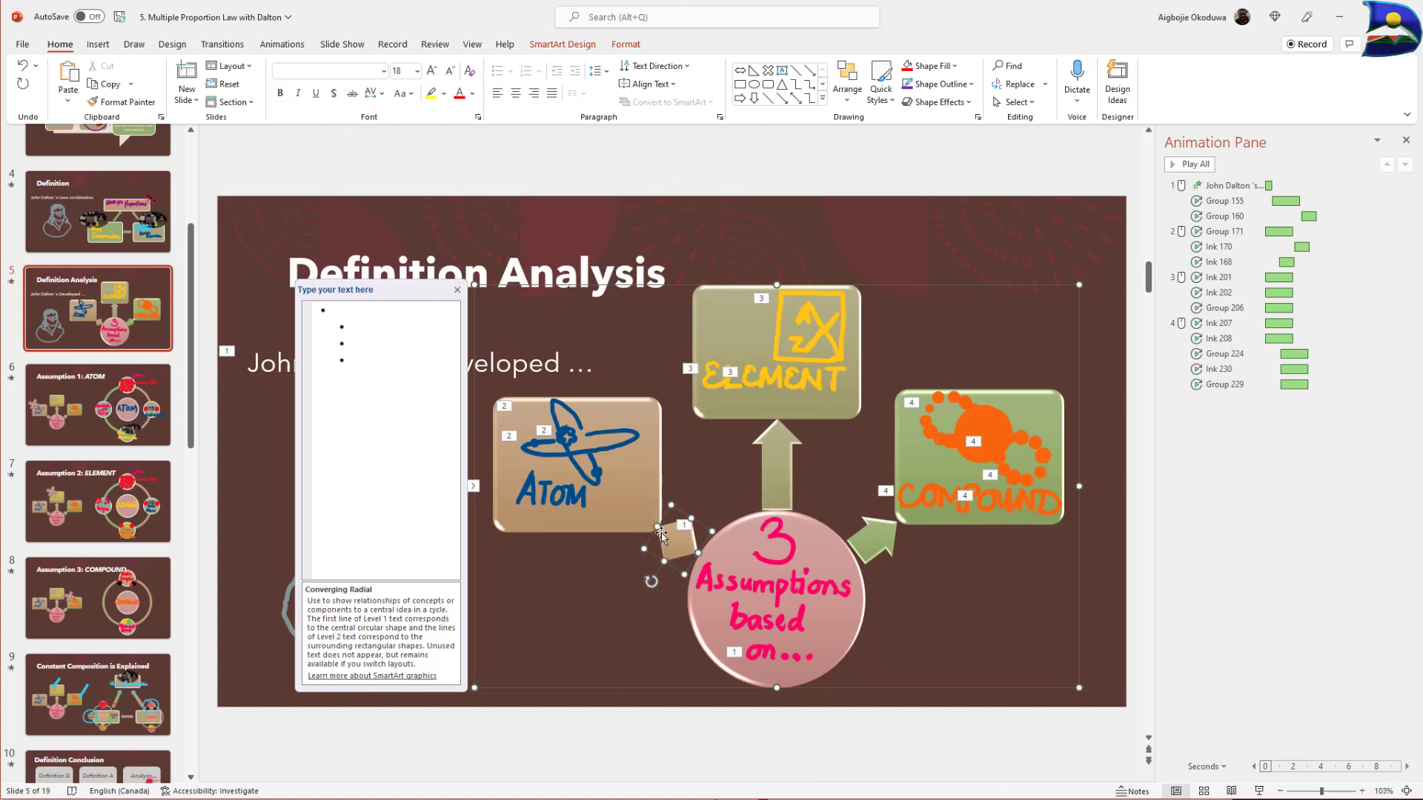
{"action": "left_click_drag", "start_coordinate": [657, 526], "coordinate": [624, 508]}
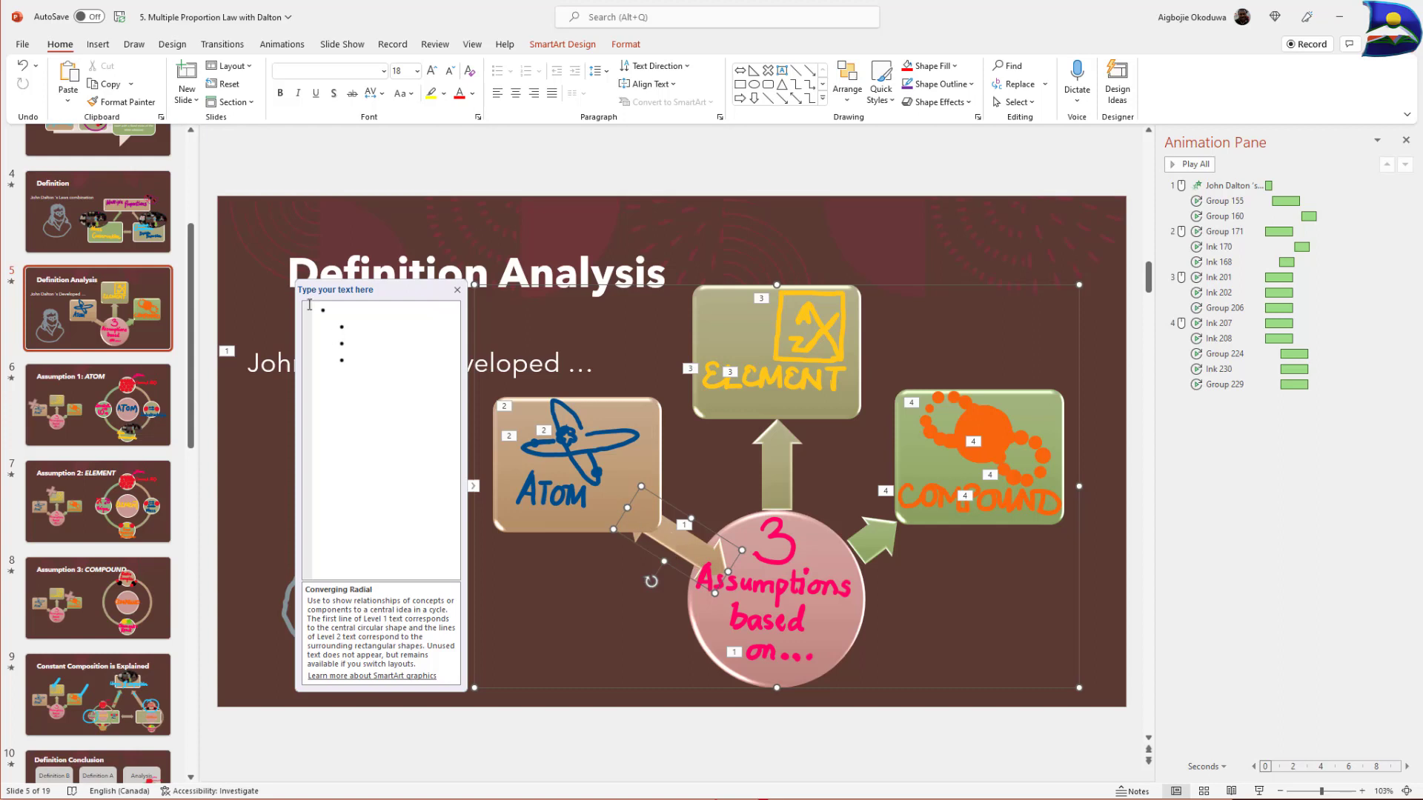
{"action": "left_click", "coordinate": [23, 66]}
{"action": "left_click", "coordinate": [22, 66]}
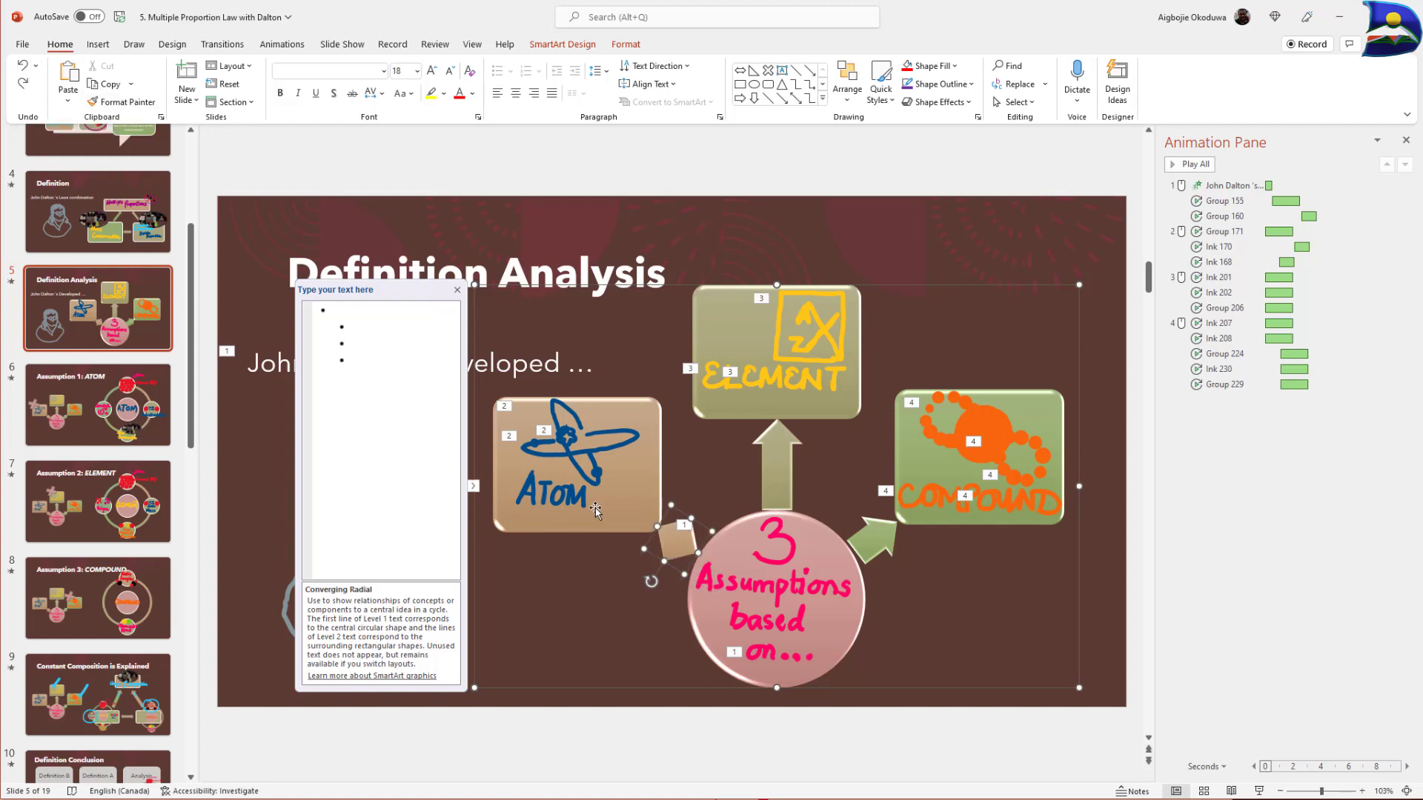
{"action": "left_click", "coordinate": [22, 69]}
Check the arrow's shape options again, then go to slide 9, Constant Composition is Explained.
{"action": "right_click", "coordinate": [670, 545]}
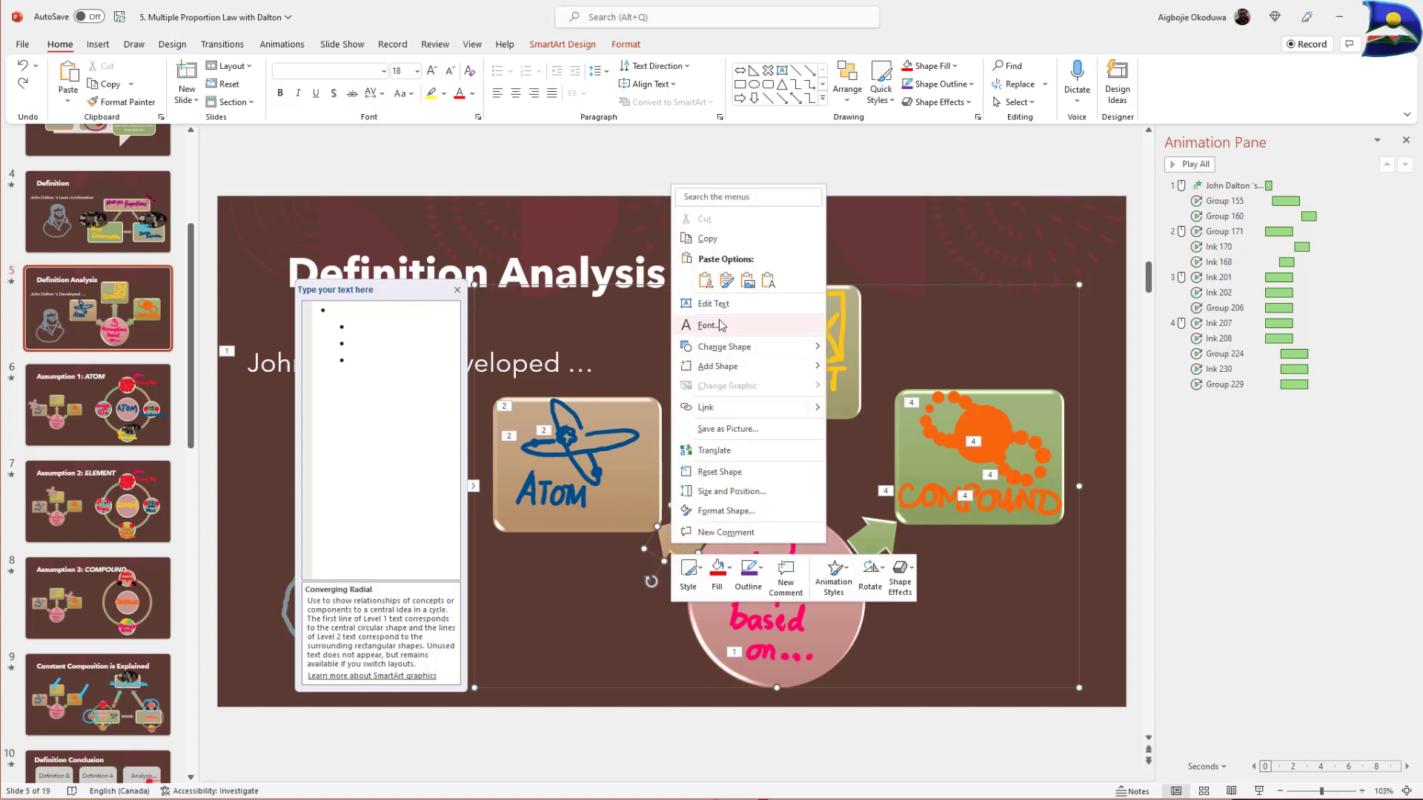
{"action": "mouse_move", "coordinate": [723, 349]}
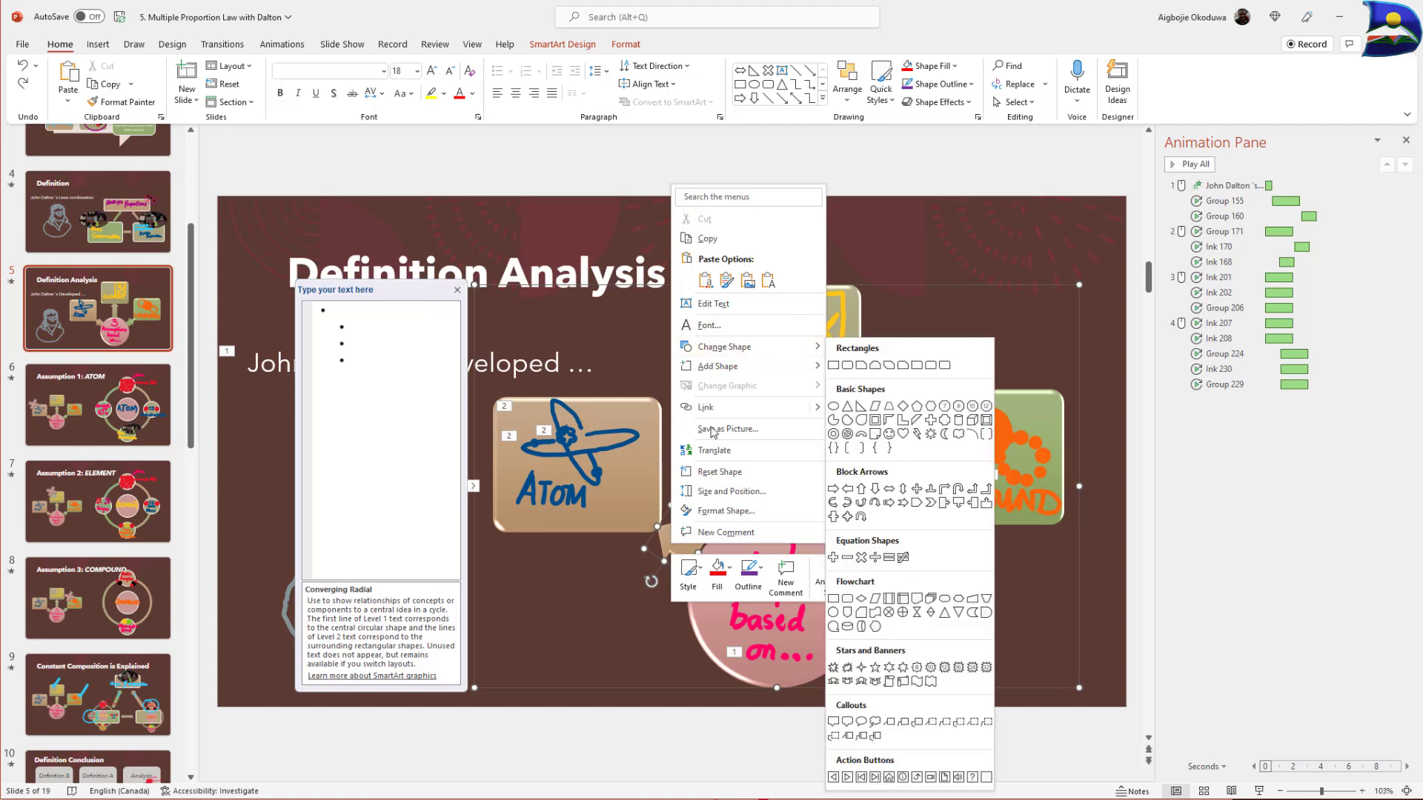
{"action": "left_click", "coordinate": [122, 723]}
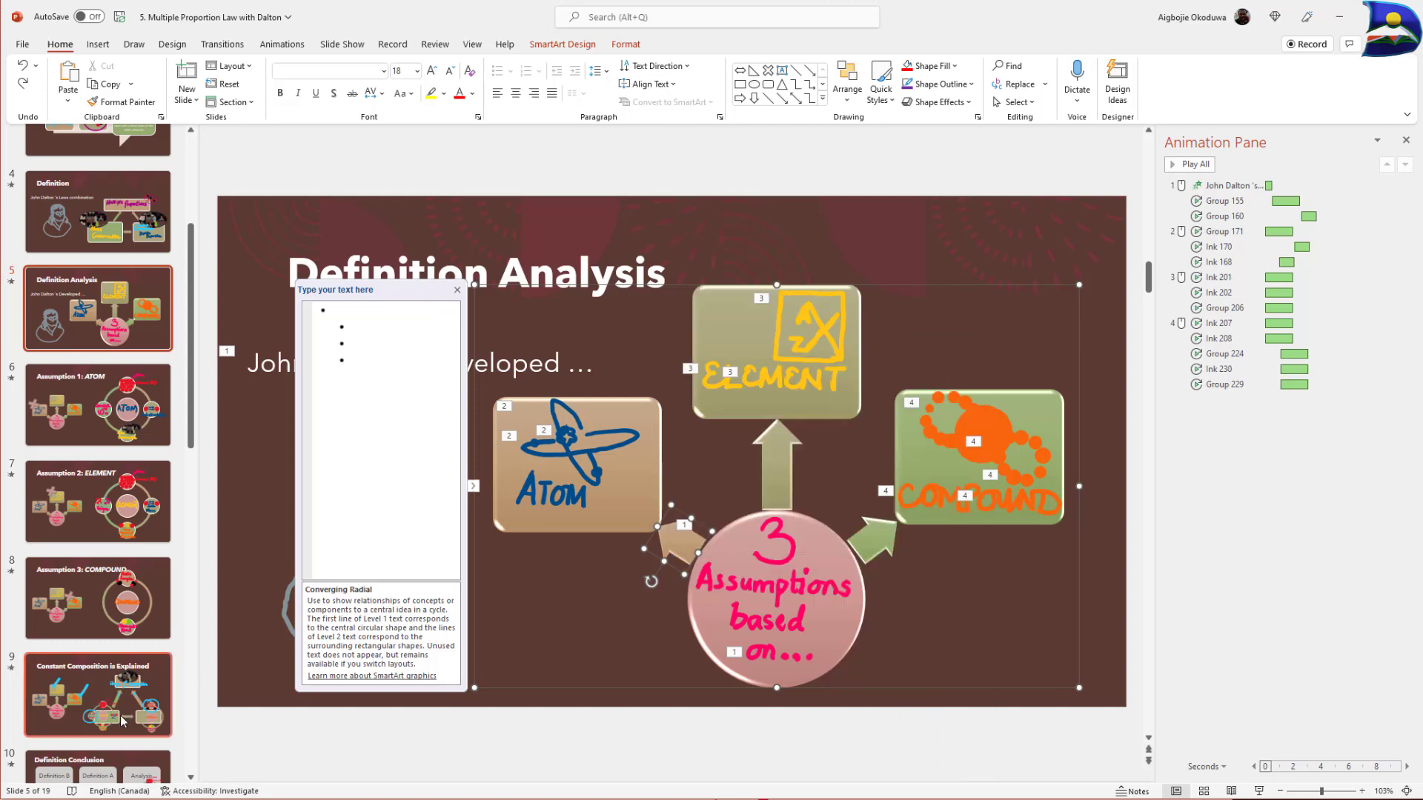
{"action": "left_click", "coordinate": [687, 563]}
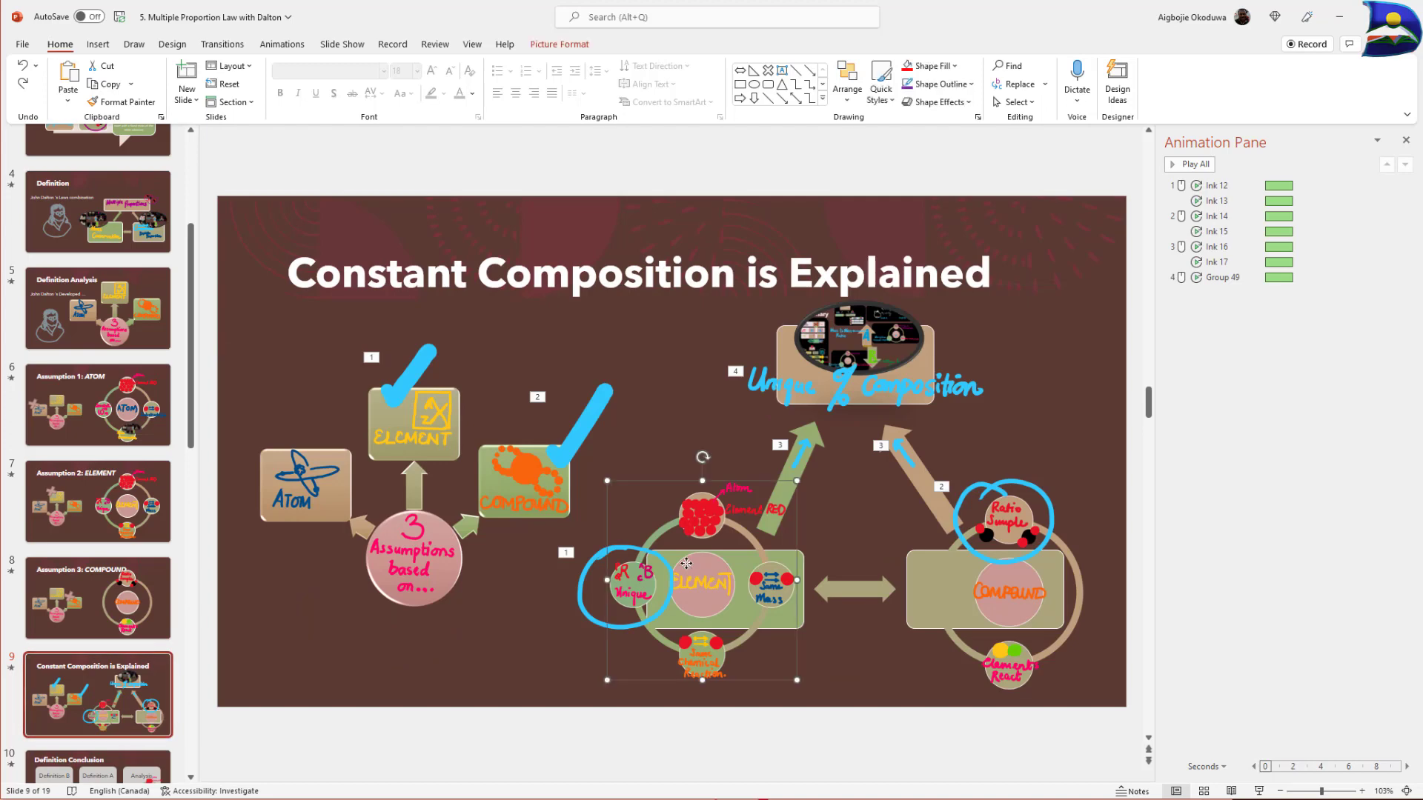
{"action": "right_click", "coordinate": [686, 563]}
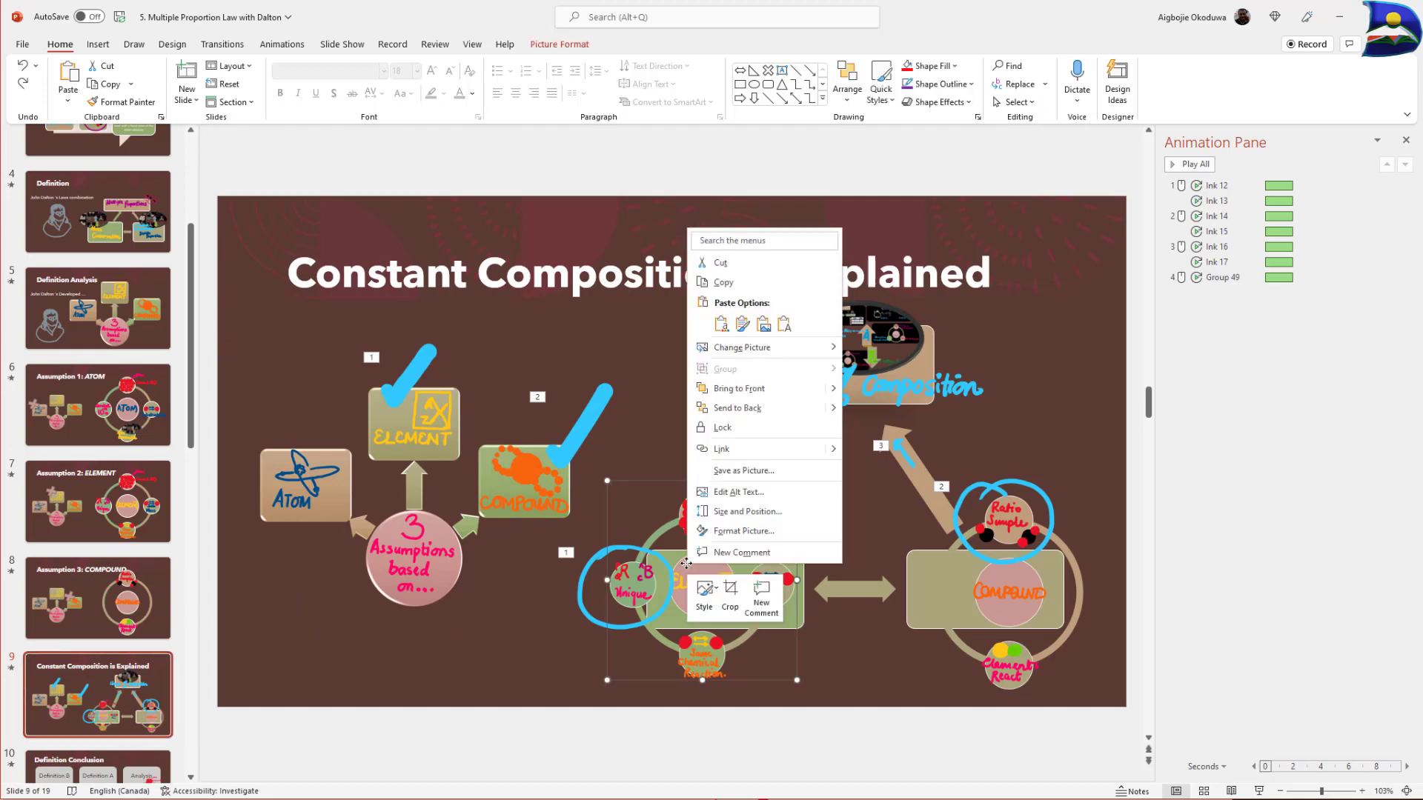
{"action": "mouse_move", "coordinate": [772, 353]}
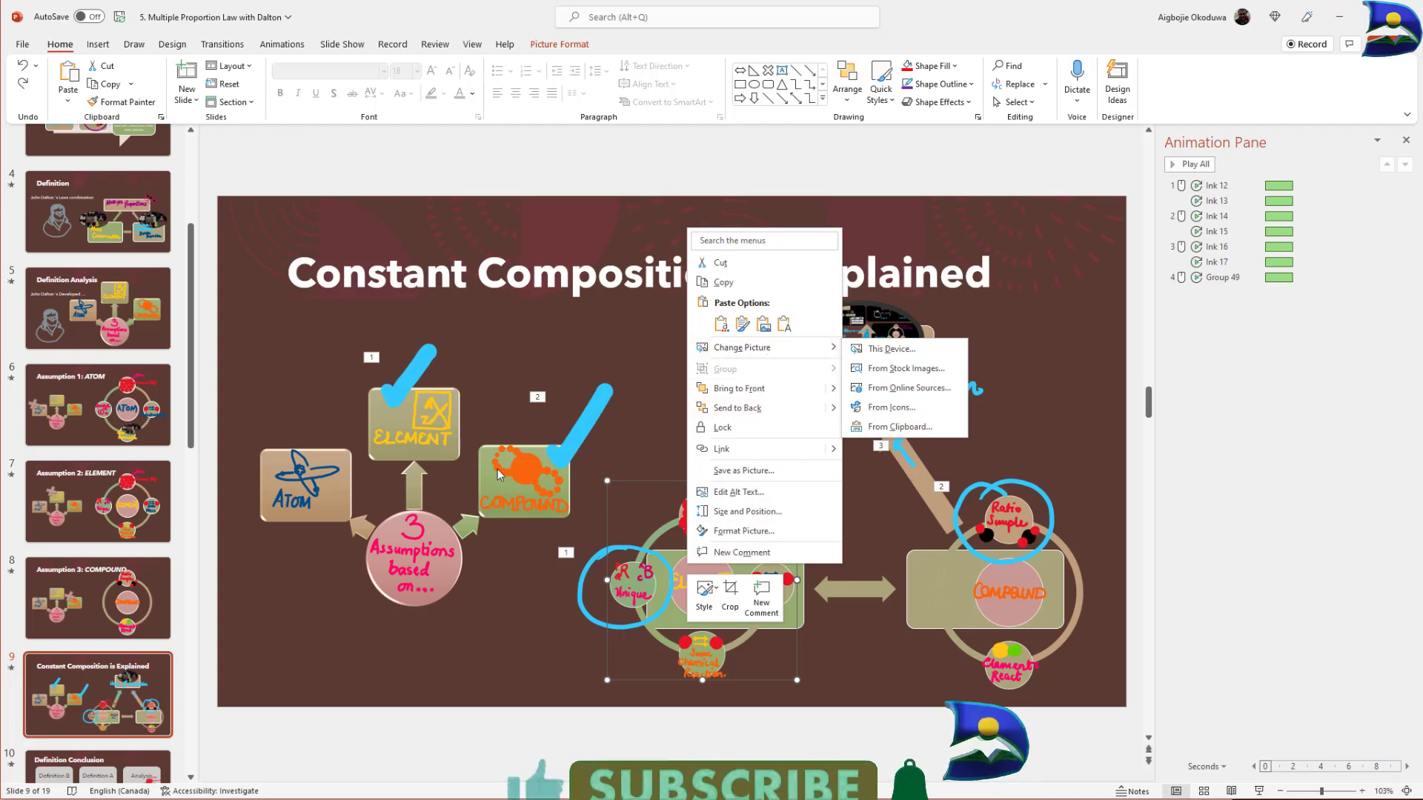
{"action": "key", "text": "Escape"}
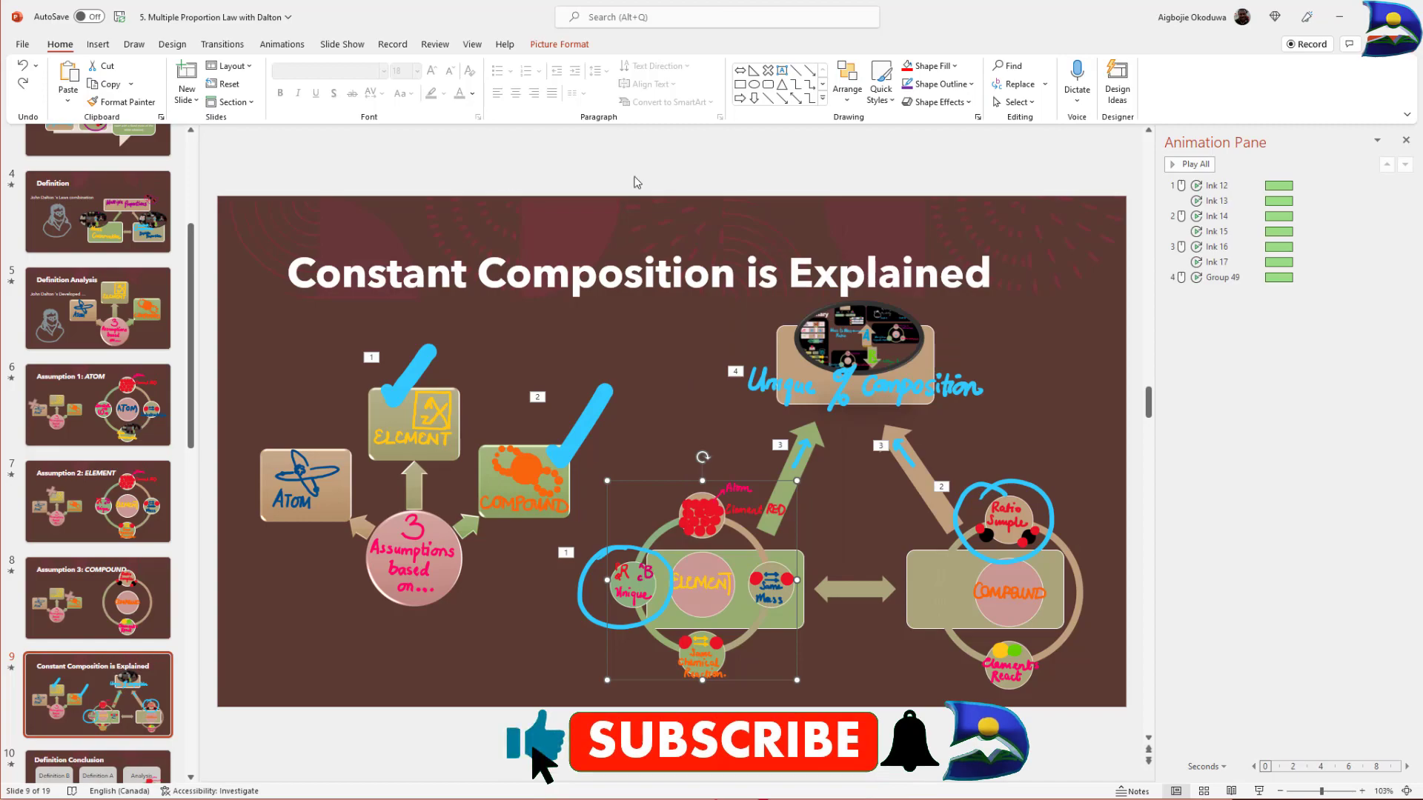